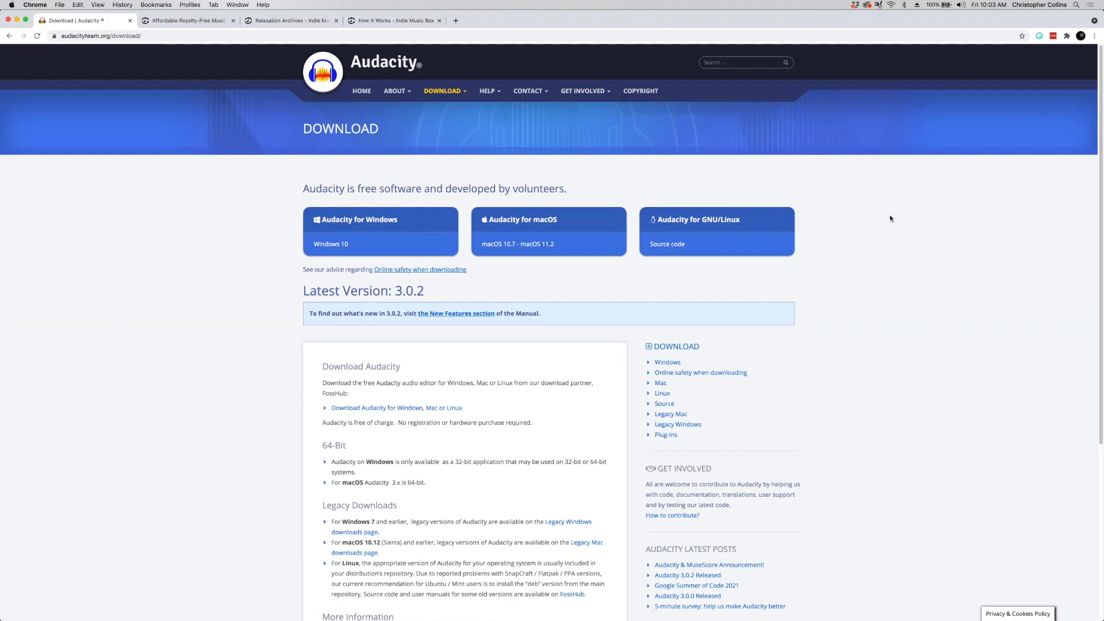
Step: Look over the Indie Music Box home page, its Relaxation tracks and the How It Works guidelines for using purchased music
left_click(167, 21)
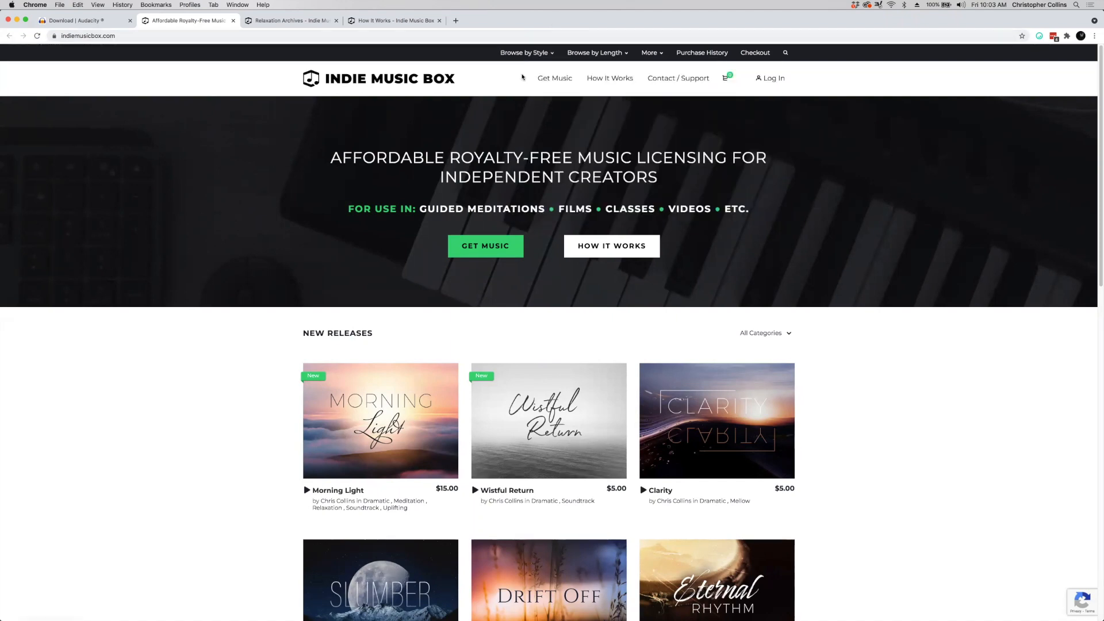
scroll(448, 153, "down", 6)
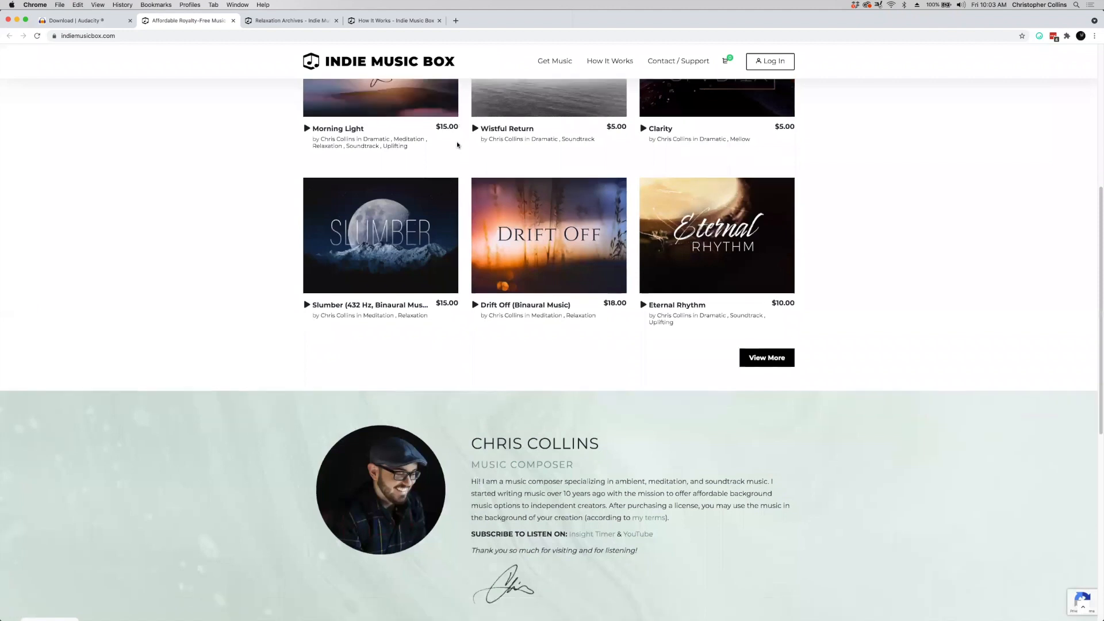
scroll(458, 145, "up", 4)
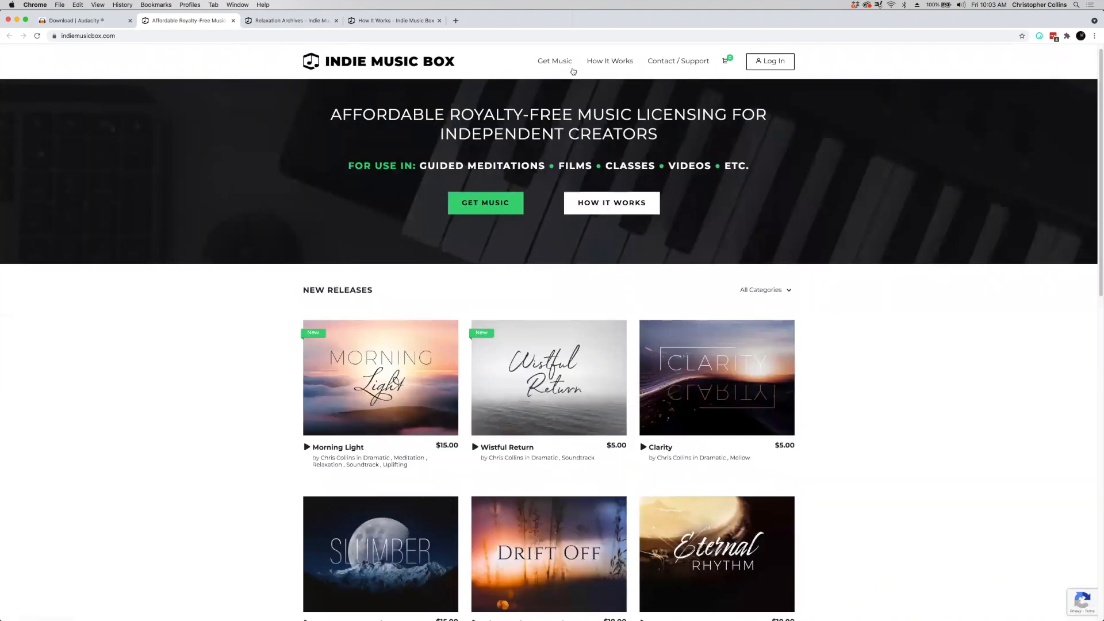
mouse_move(525, 53)
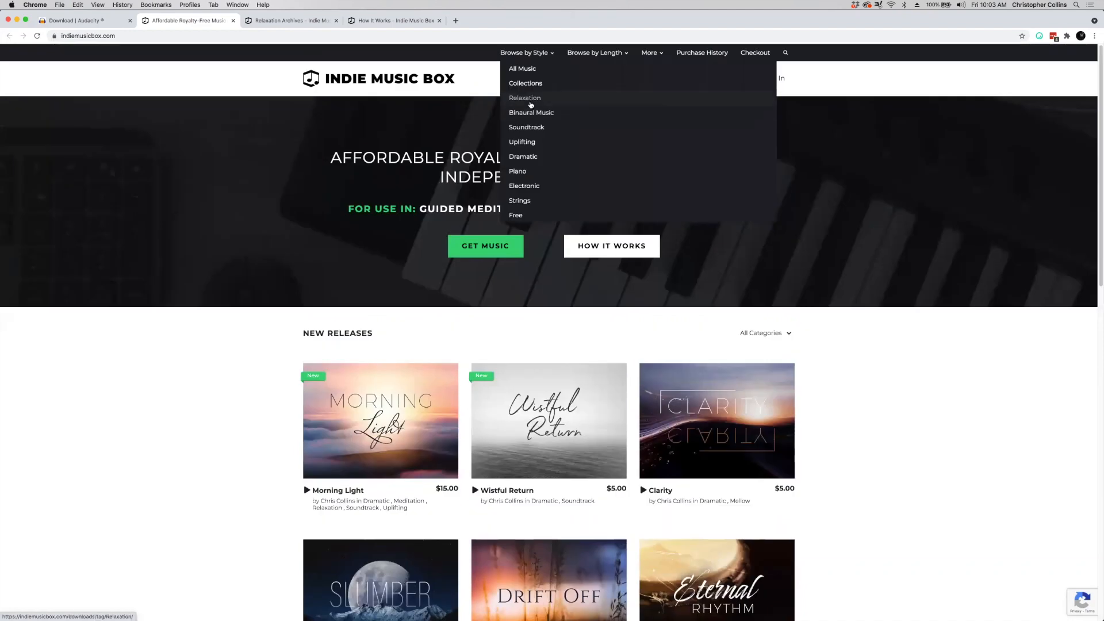
left_click(269, 21)
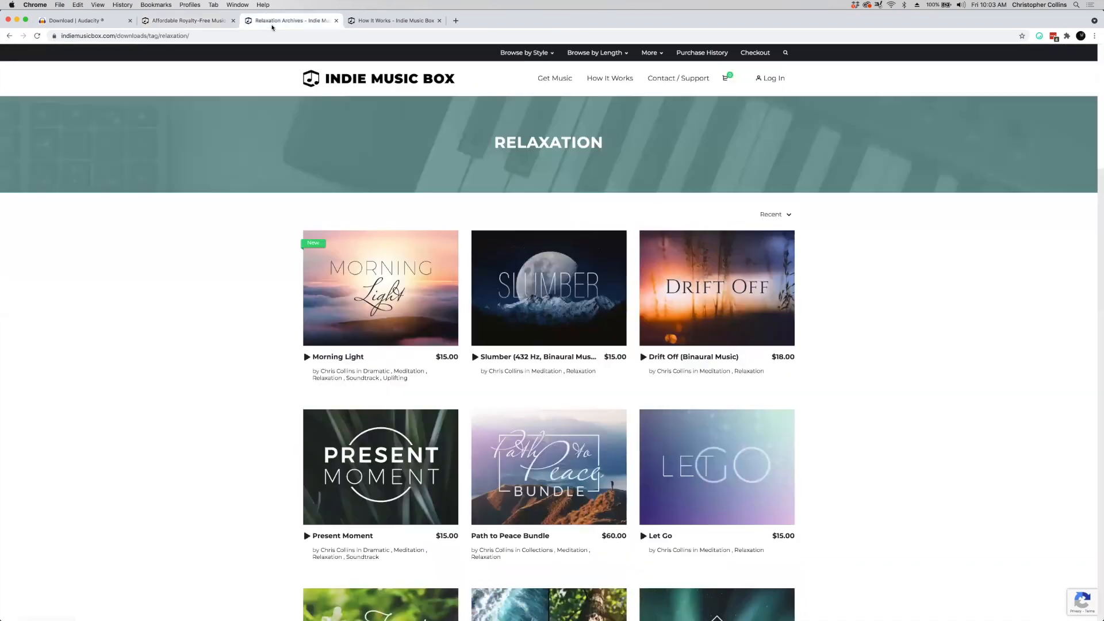
scroll(245, 138, "down", 6)
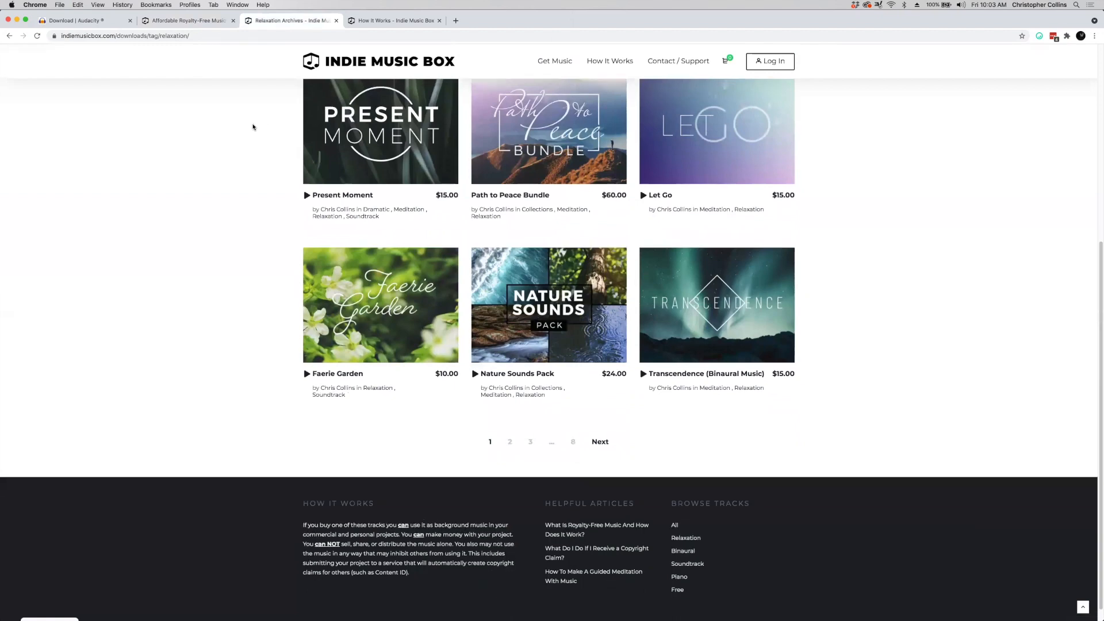
scroll(253, 127, "up", 6)
left_click(391, 20)
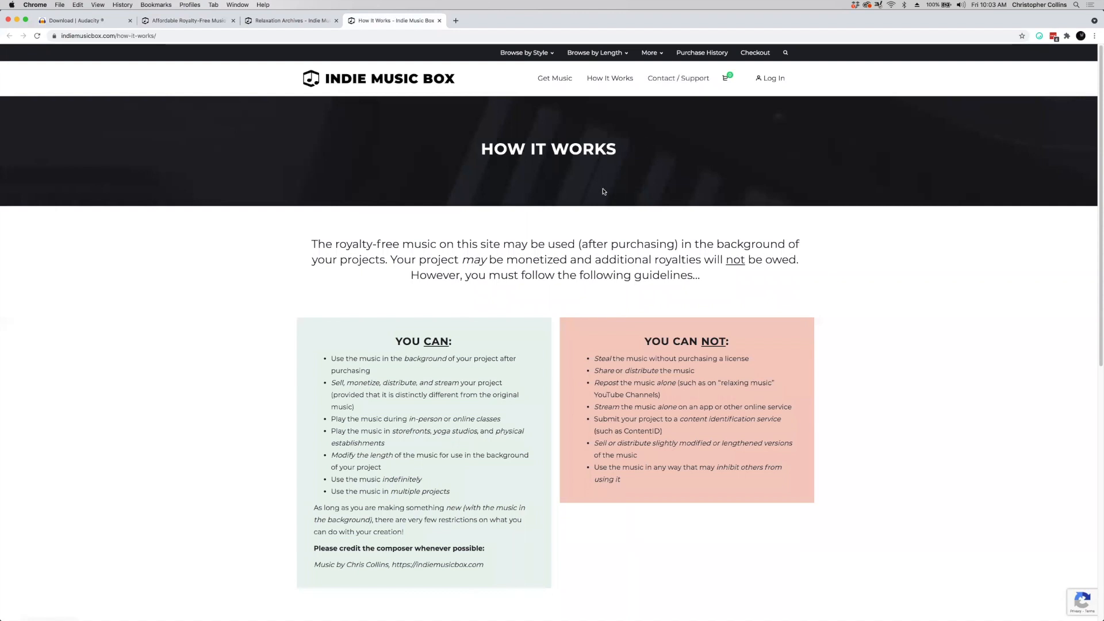
scroll(524, 183, "down", 3)
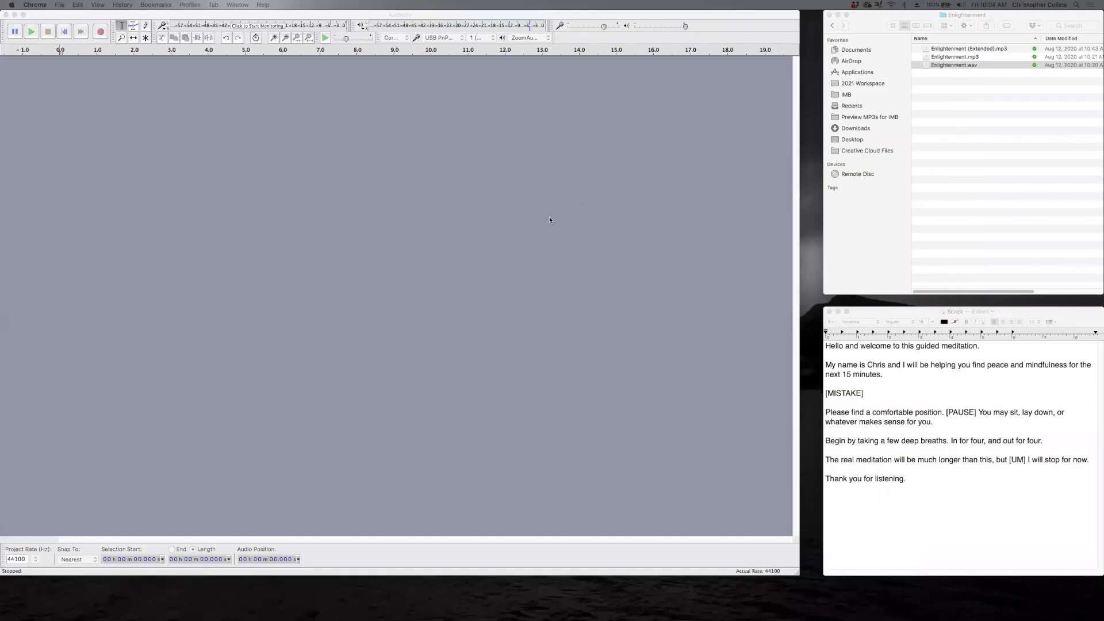
left_click(549, 220)
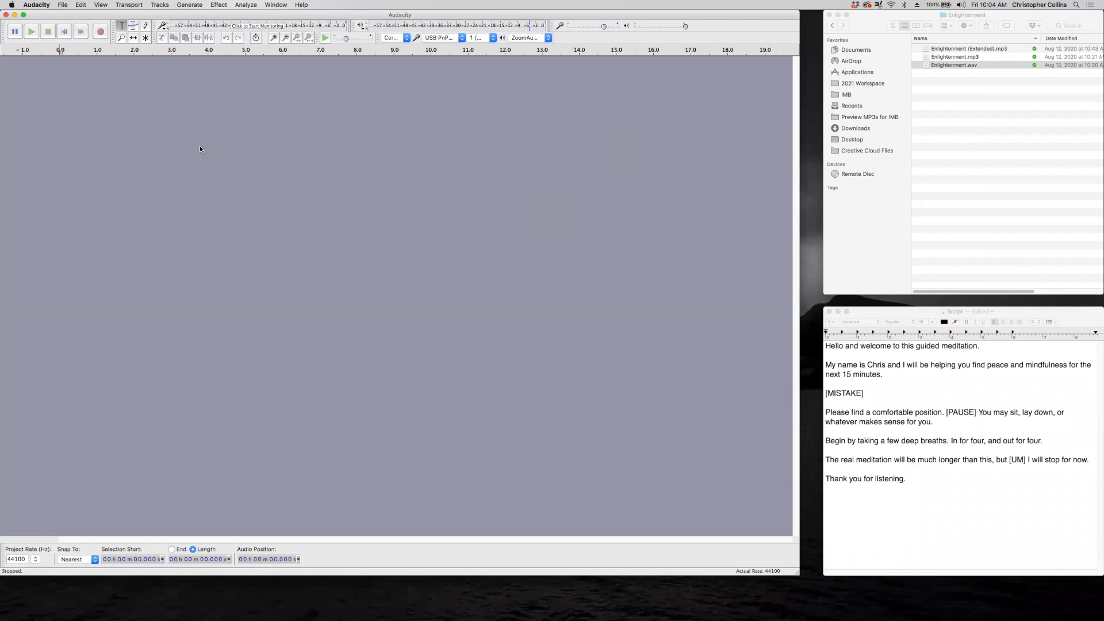
left_click(966, 128)
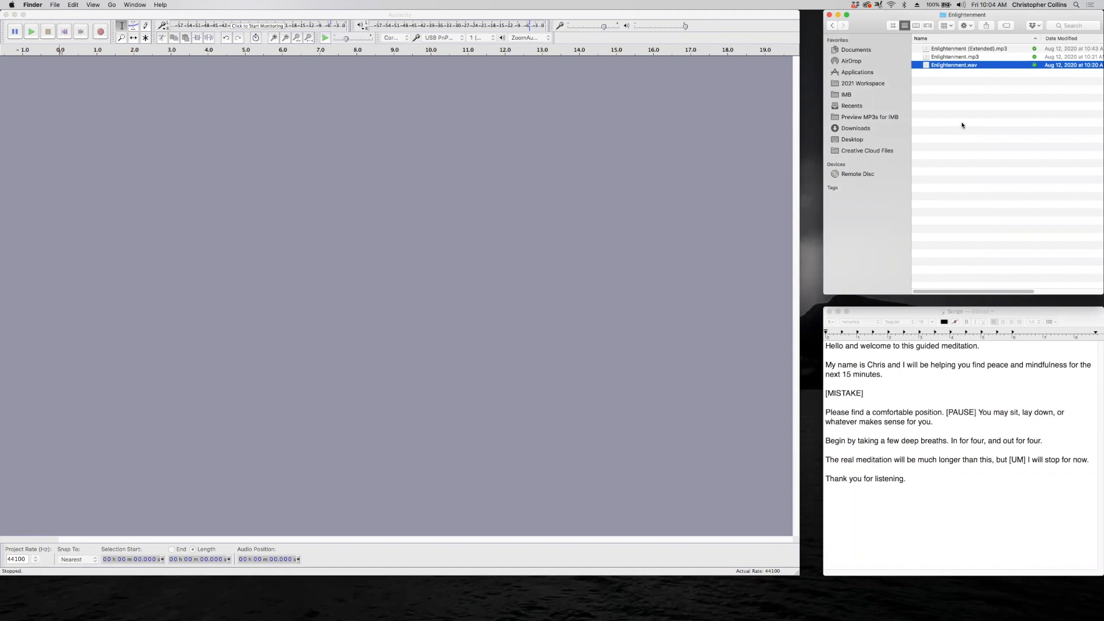
left_click(962, 126)
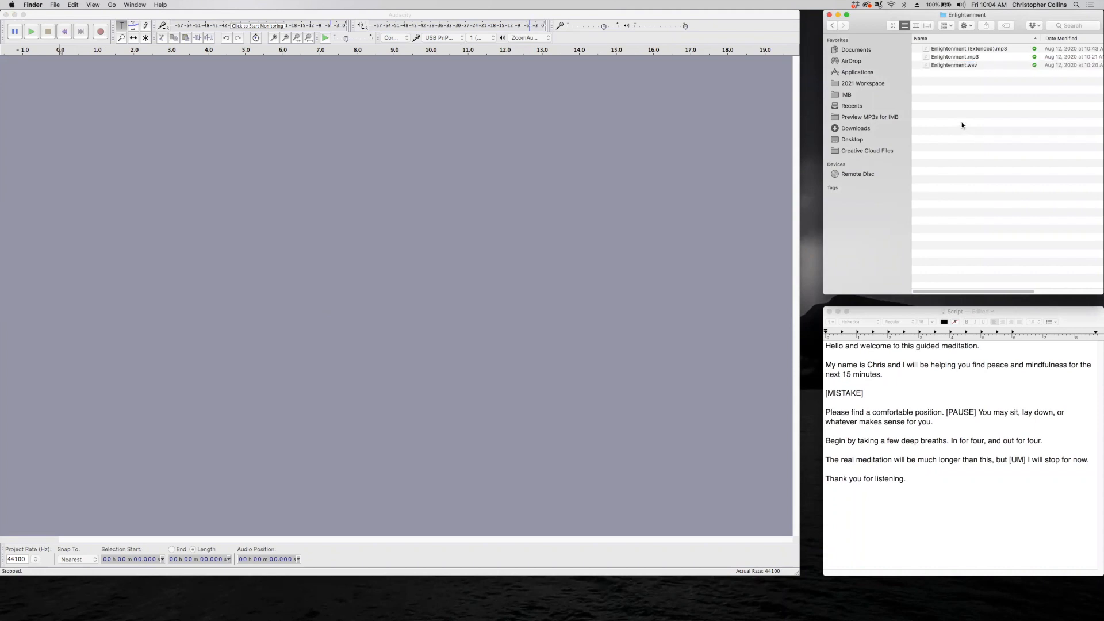
left_click(1041, 320)
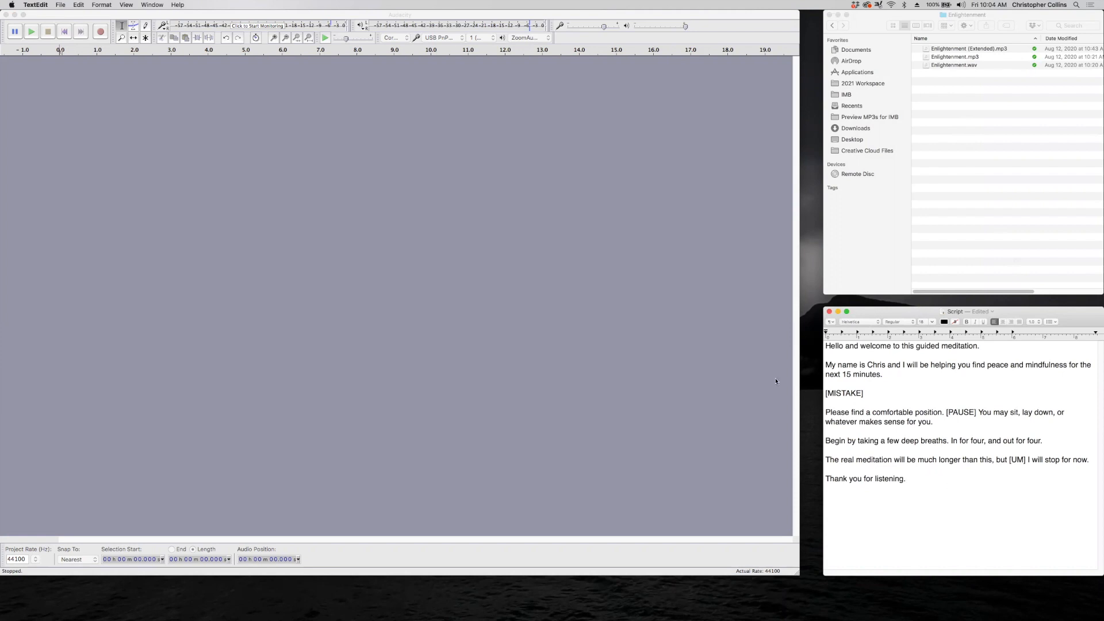
Step: Import Enlightenment.wav from the Enlightenment folder into Audacity, making a copy of the file before editing
left_click(962, 70)
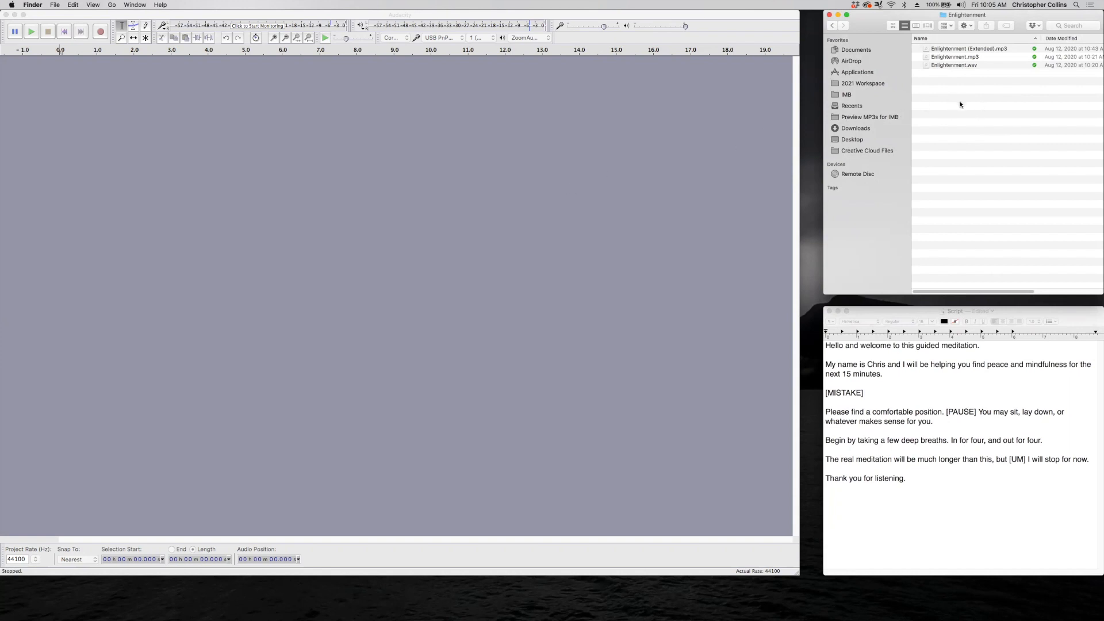
left_click(949, 65)
left_click_drag(956, 66, 567, 139)
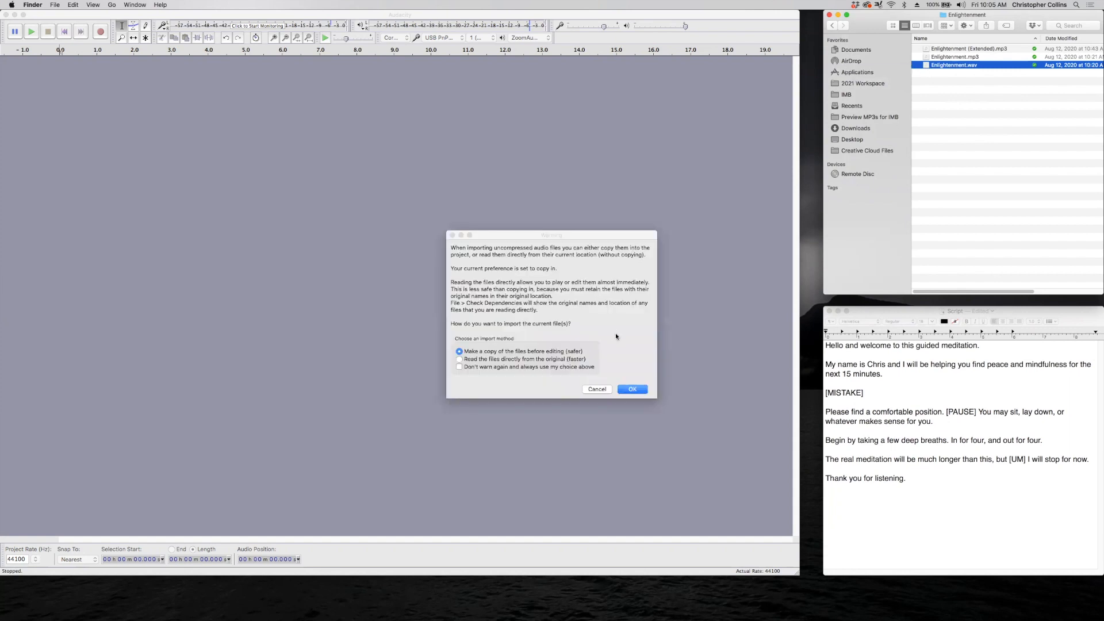
left_click(631, 391)
left_click(631, 391)
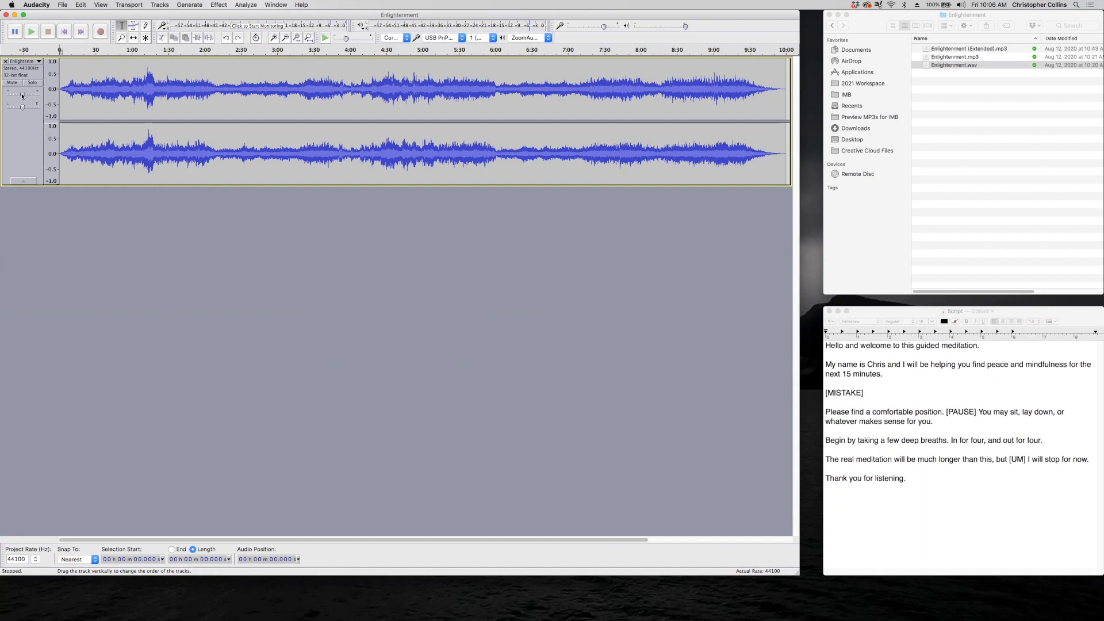
Step: Lower the gain of the Enlightenment music track to about -11 dB
left_click_drag(22, 95, 19, 96)
left_click_drag(20, 95, 17, 96)
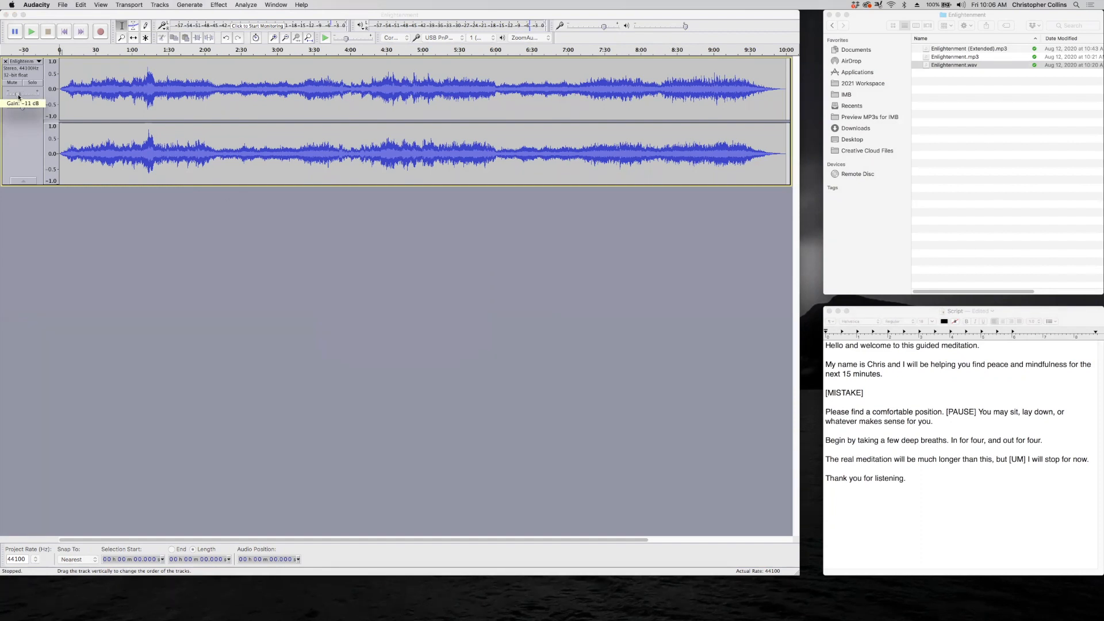
left_click_drag(19, 97, 19, 96)
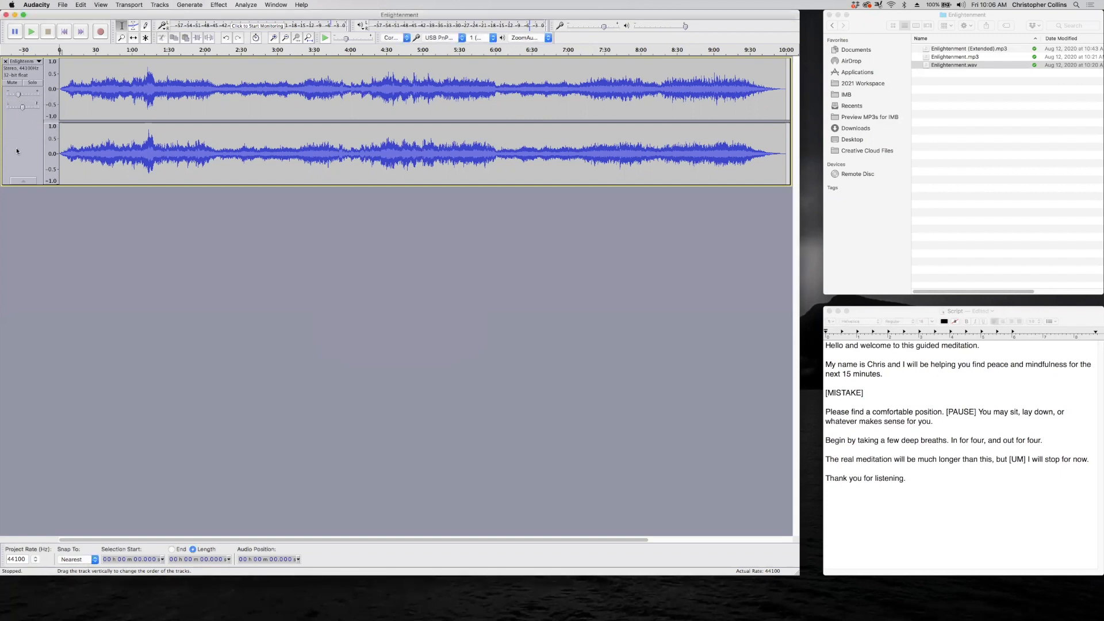
Step: Record the meditation script as a voice track of about 1 minute 2 seconds below the music, starting from the beginning
left_click(21, 149)
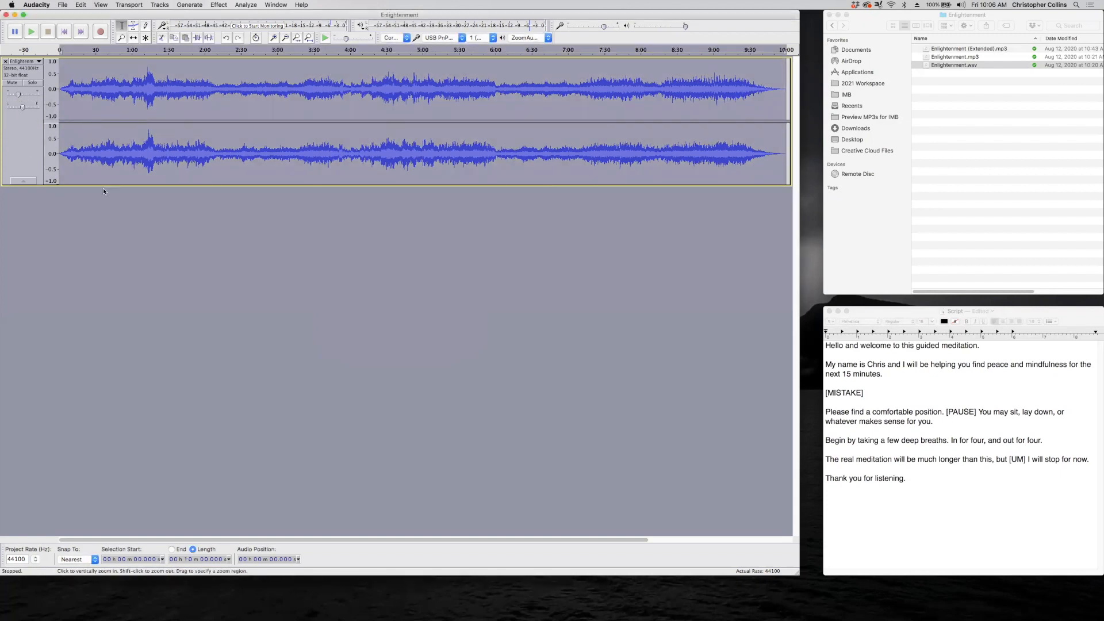
left_click(124, 216)
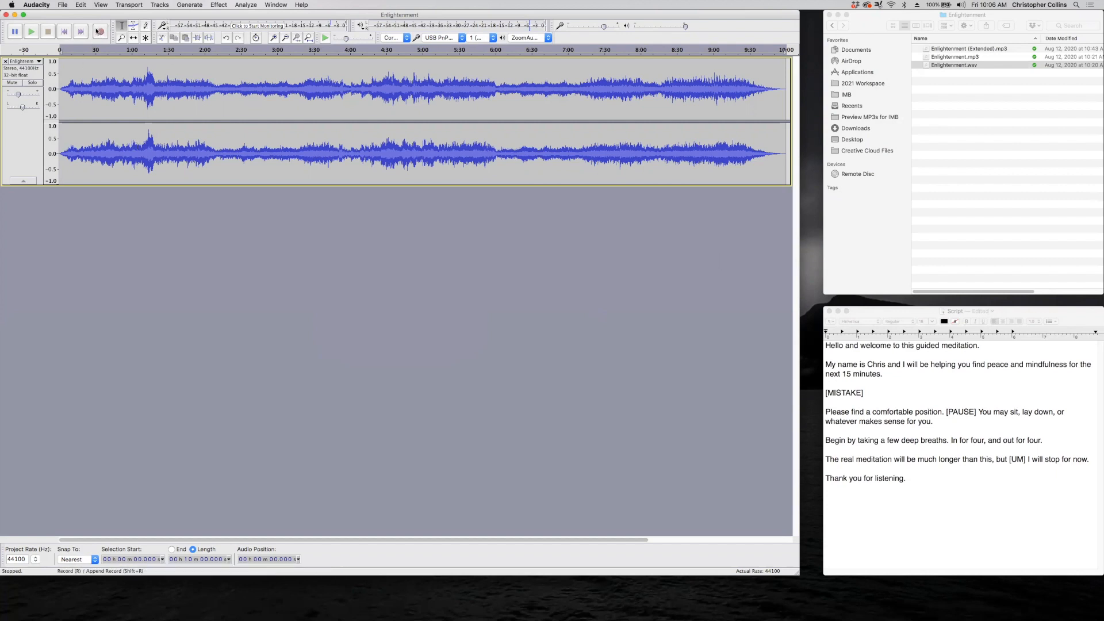
left_click(101, 32)
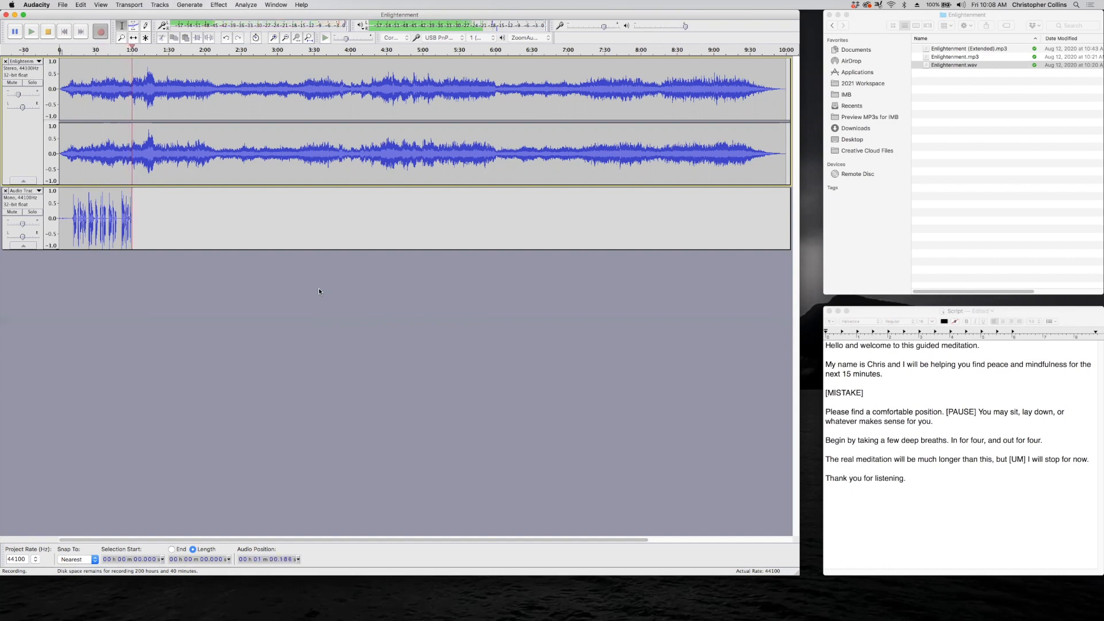
left_click(48, 31)
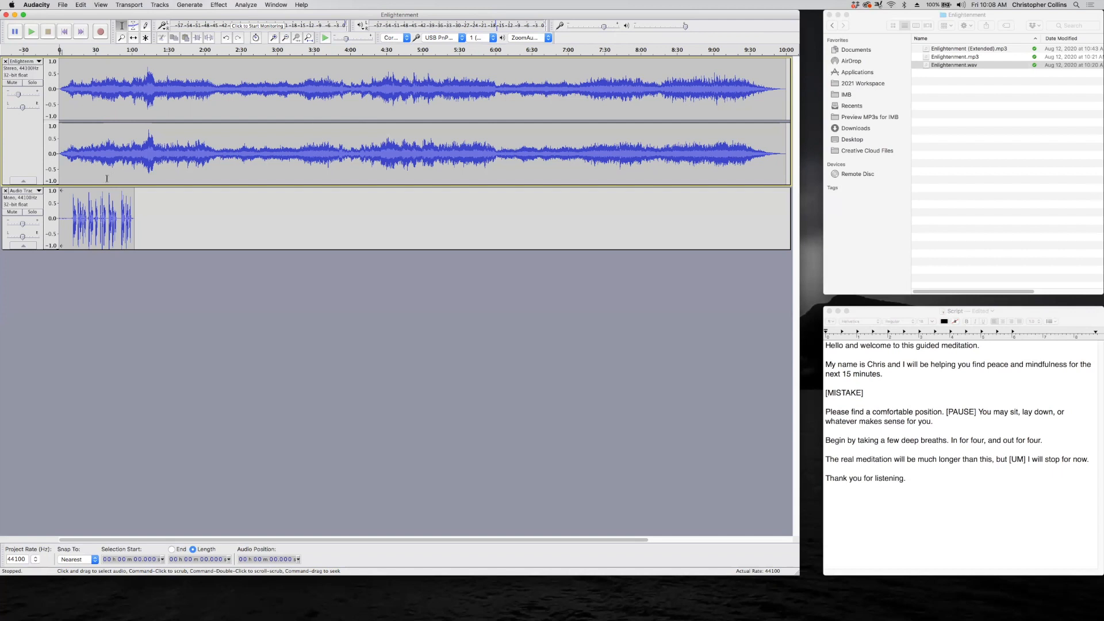
Step: Capture a Noise Reduction noise profile from about the first 11.3 seconds of silence before the speech in the voice track
left_click(274, 37)
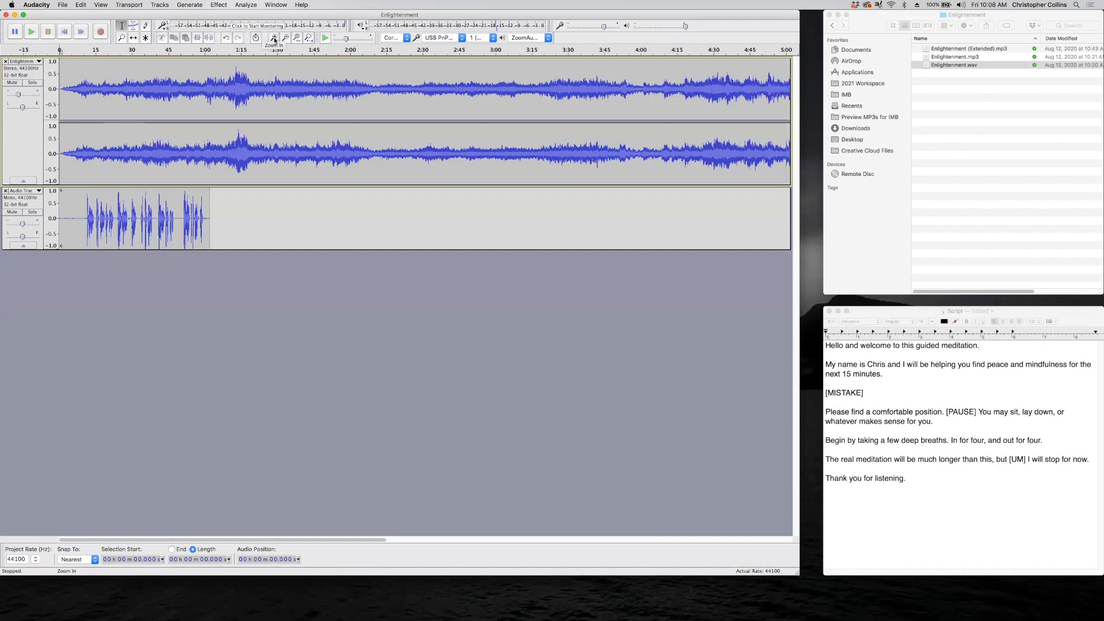
left_click(274, 36)
left_click(274, 37)
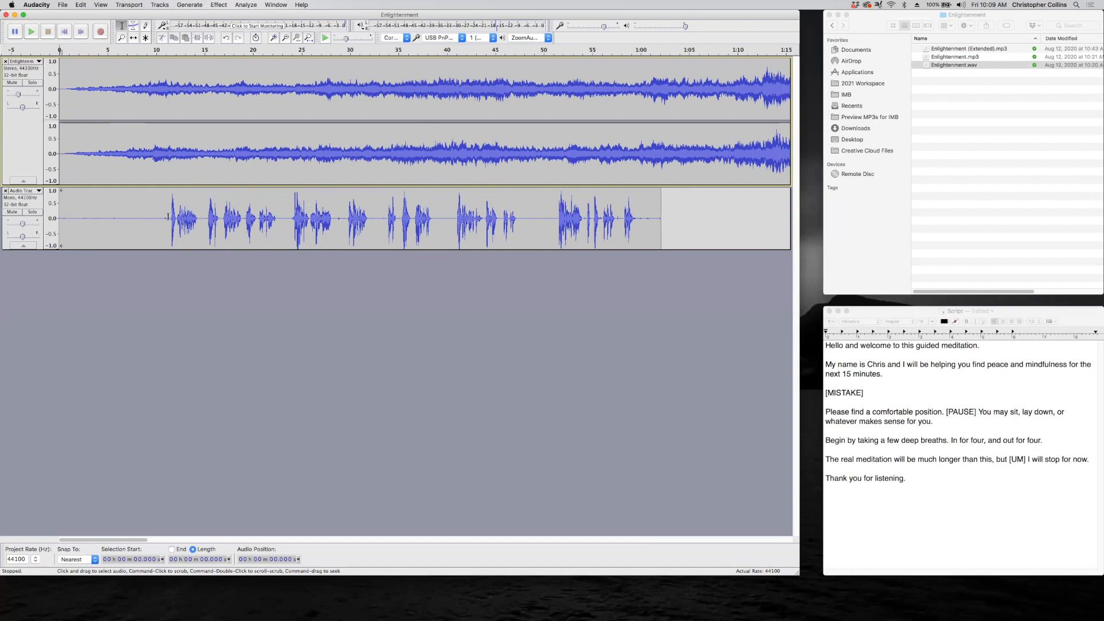
left_click_drag(168, 217, 58, 218)
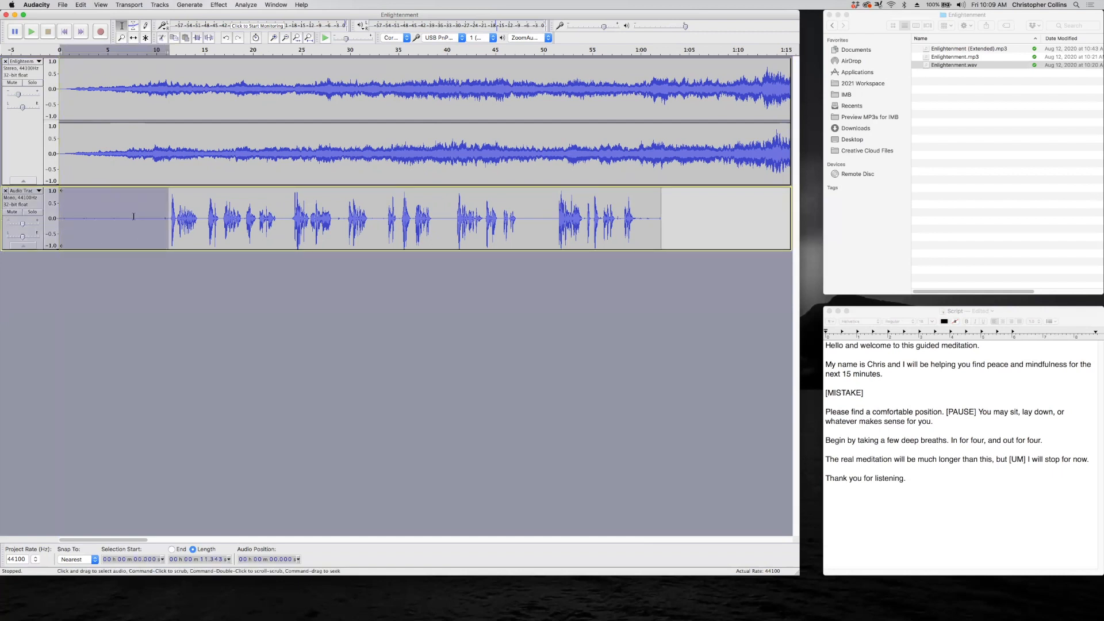
left_click(222, 5)
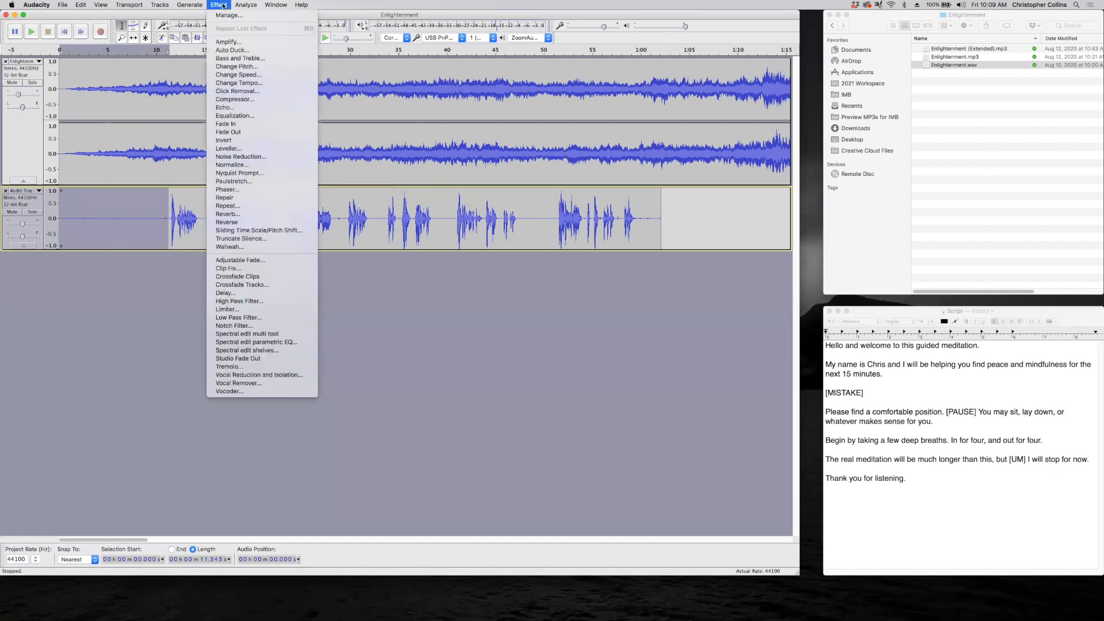
left_click(253, 156)
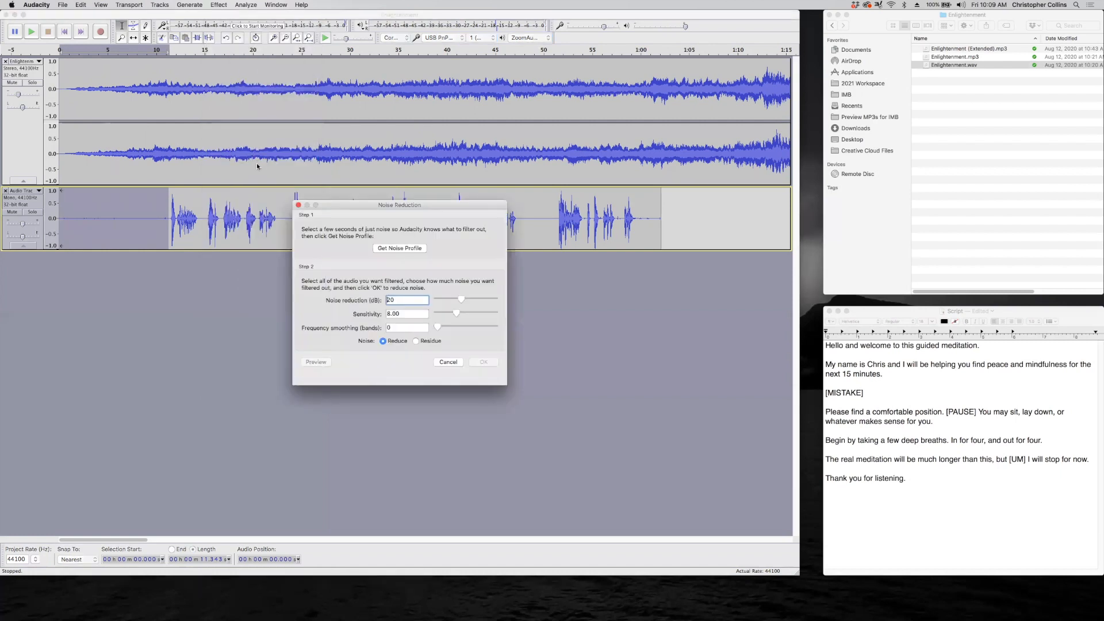
left_click(393, 248)
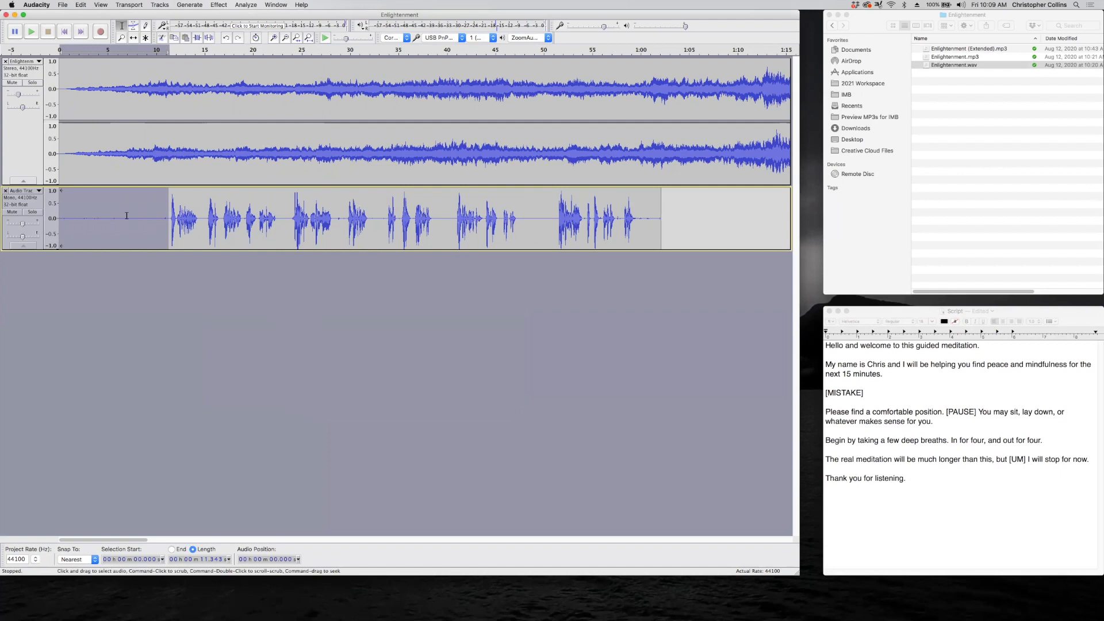
left_click(219, 6)
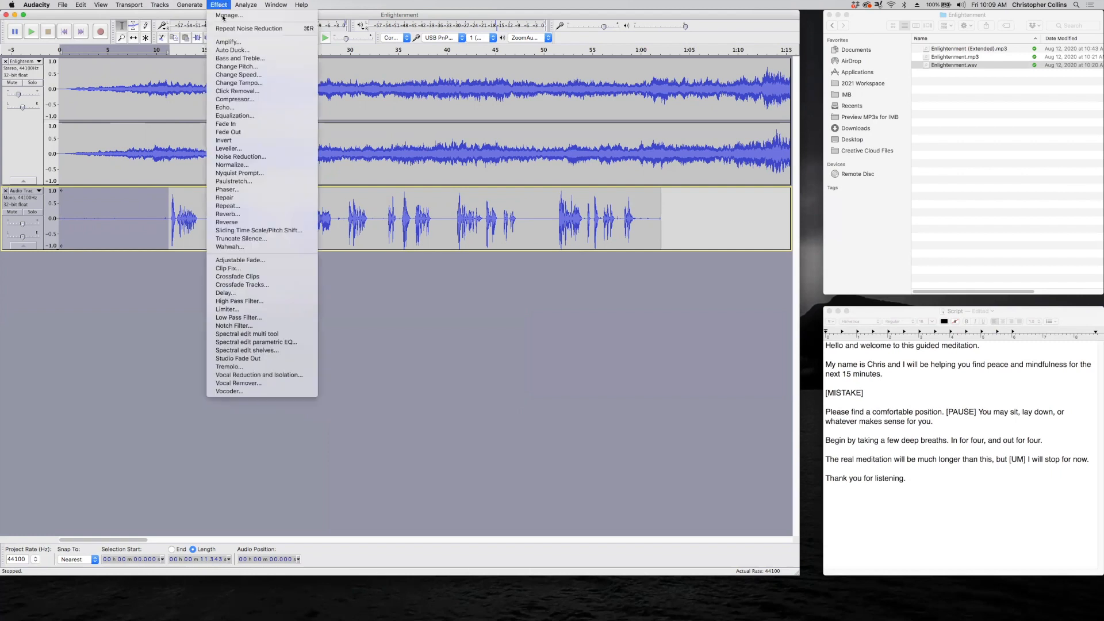
left_click(101, 298)
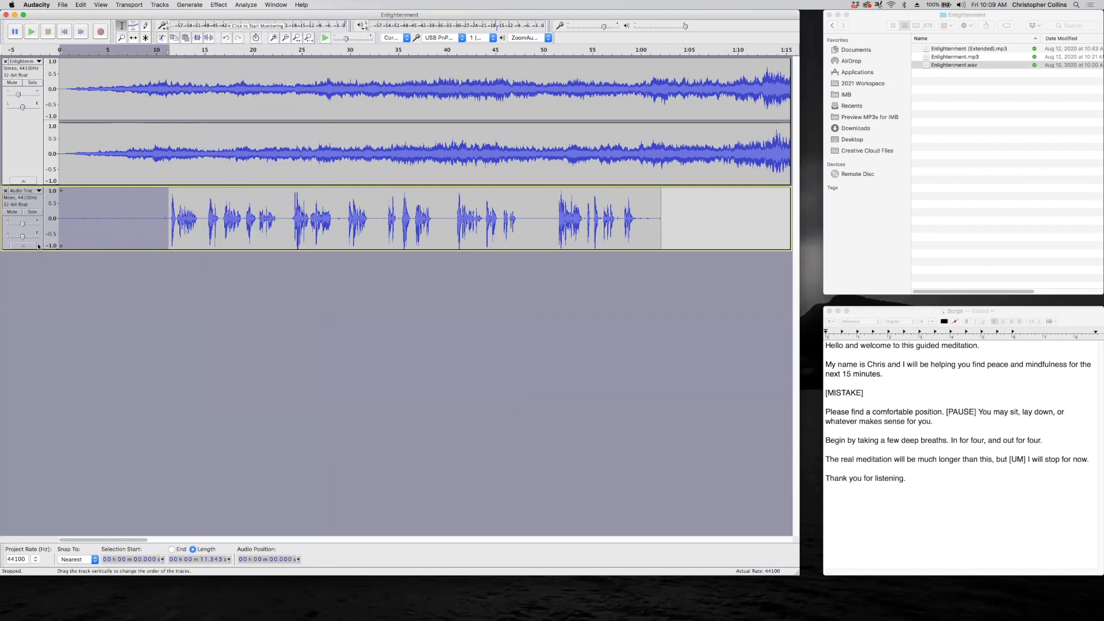
left_click(38, 246)
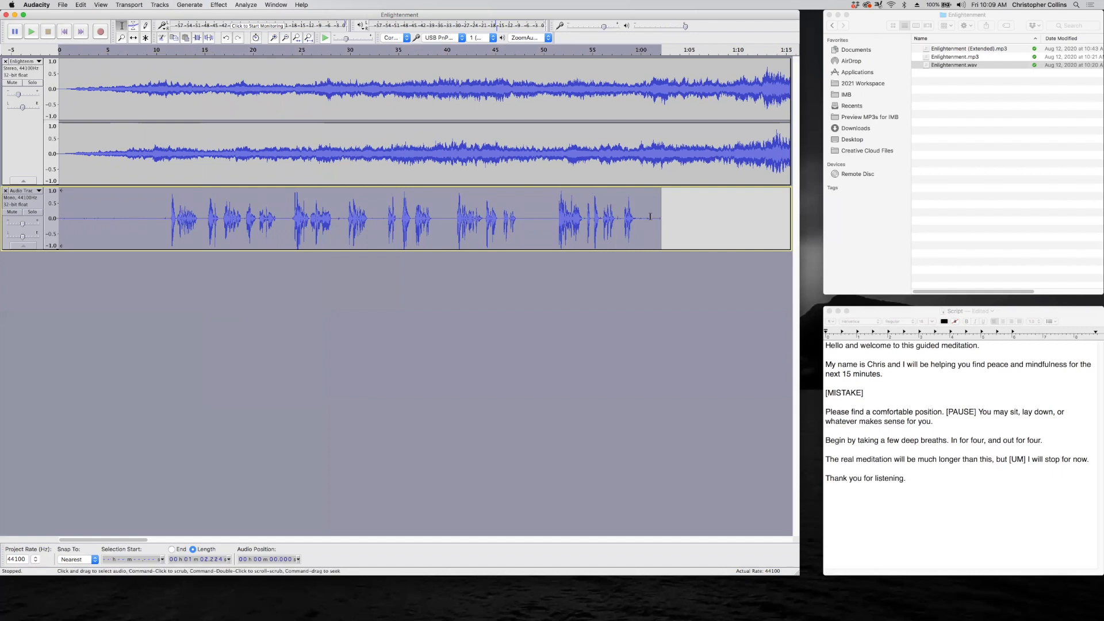
left_click(630, 274)
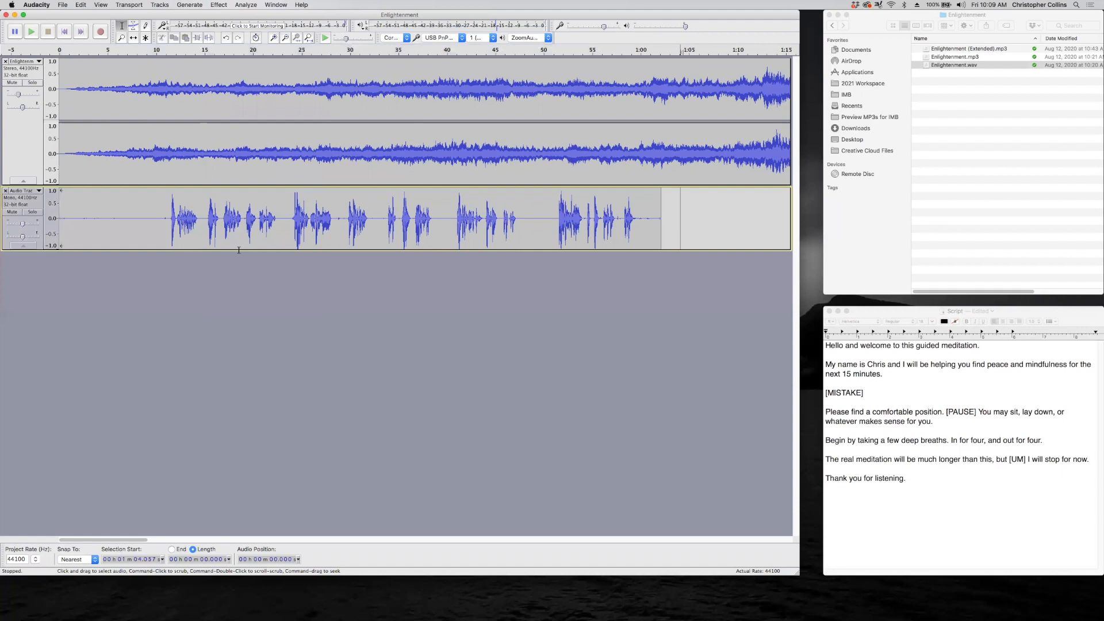
Step: Apply Noise Reduction at 20 dB to the entire voice recording, using the captured noise profile
left_click_drag(680, 226, 155, 247)
left_click_drag(64, 256, 19, 257)
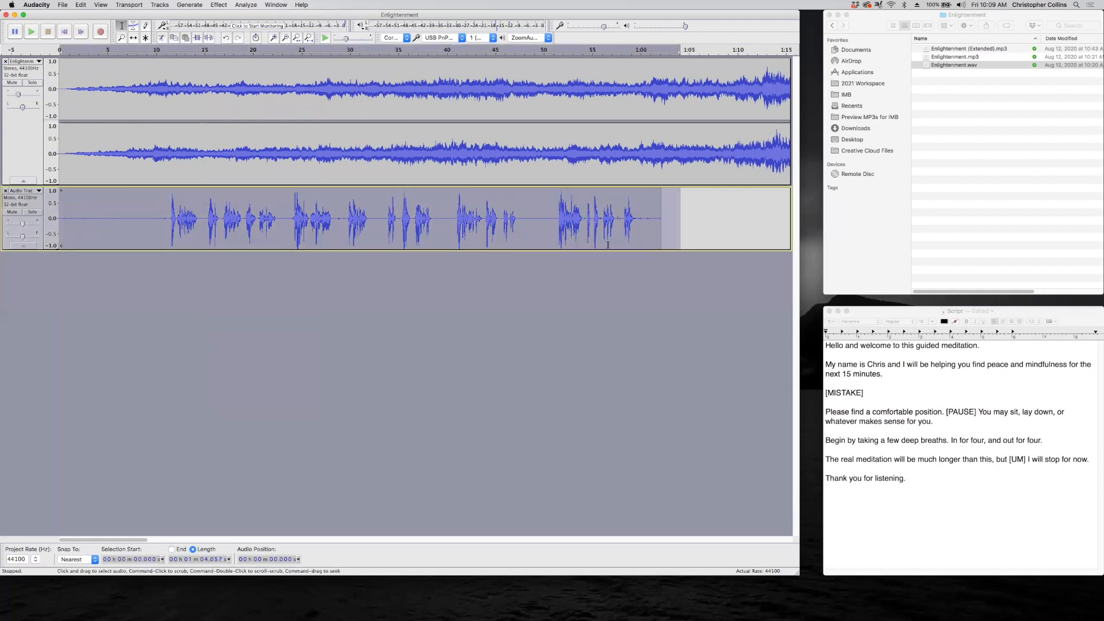
left_click(219, 4)
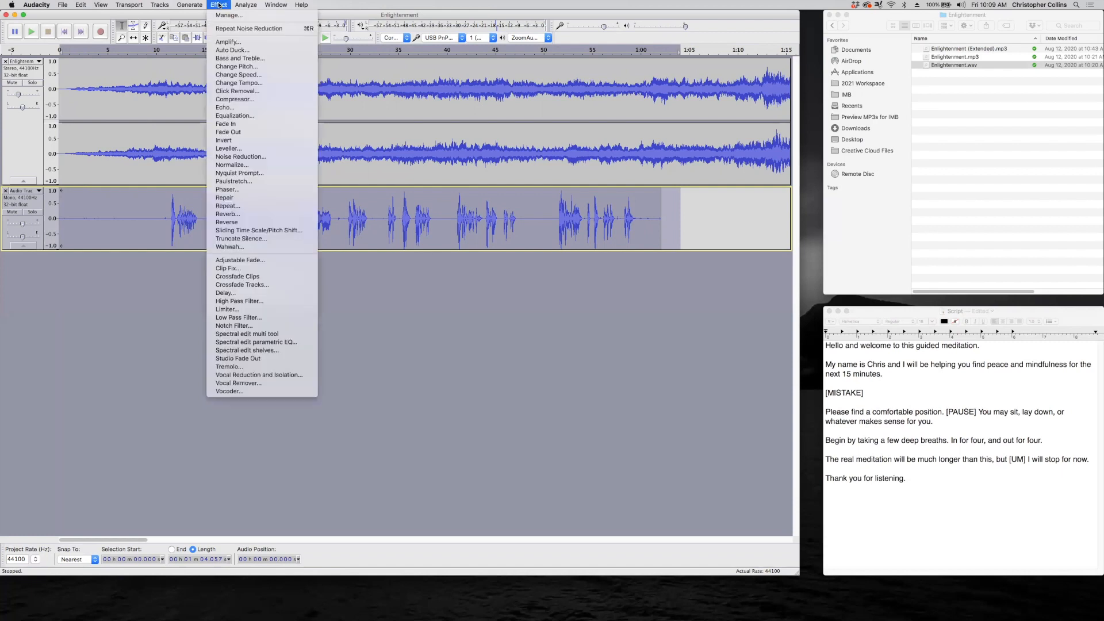
left_click(244, 157)
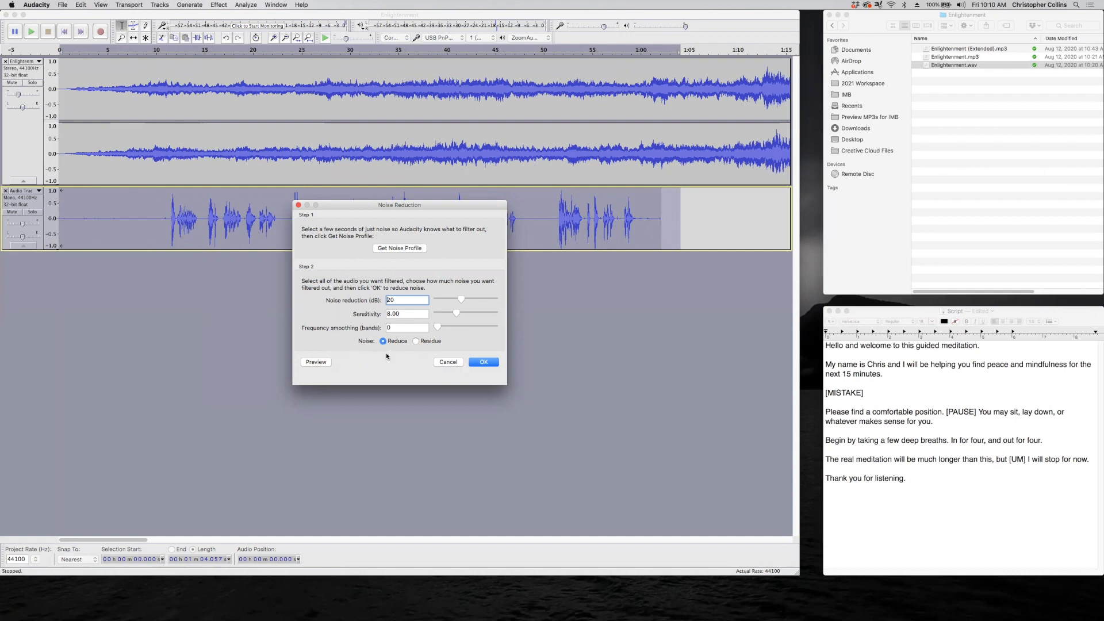
left_click(482, 363)
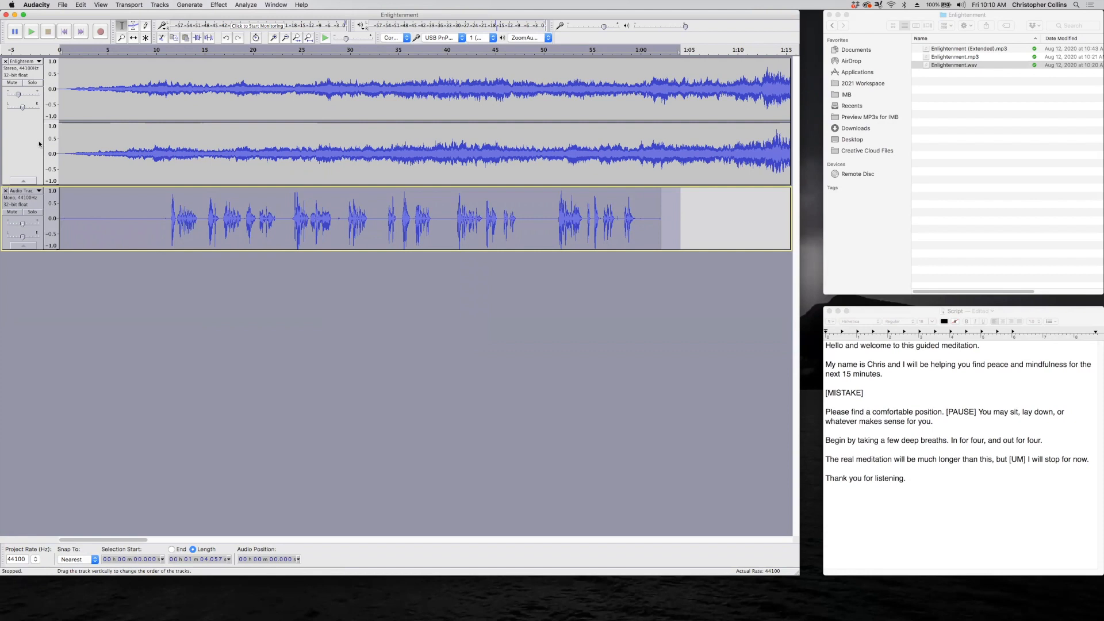
Step: Mute the Enlightenment music track and listen to the voice track alone from about the 10-second mark
left_click(118, 265)
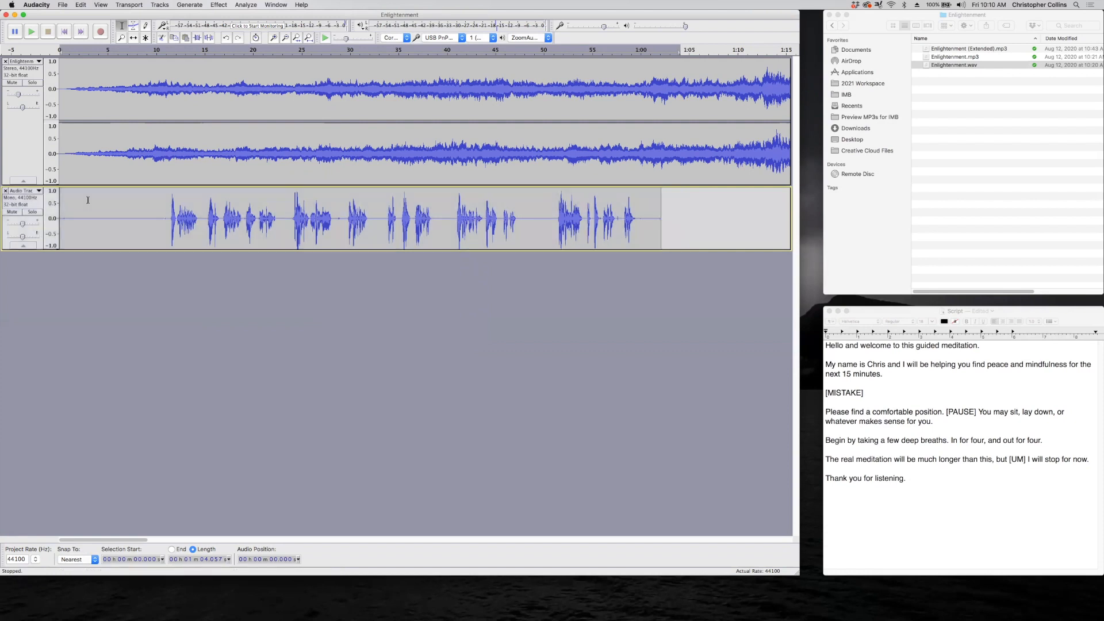
left_click(16, 84)
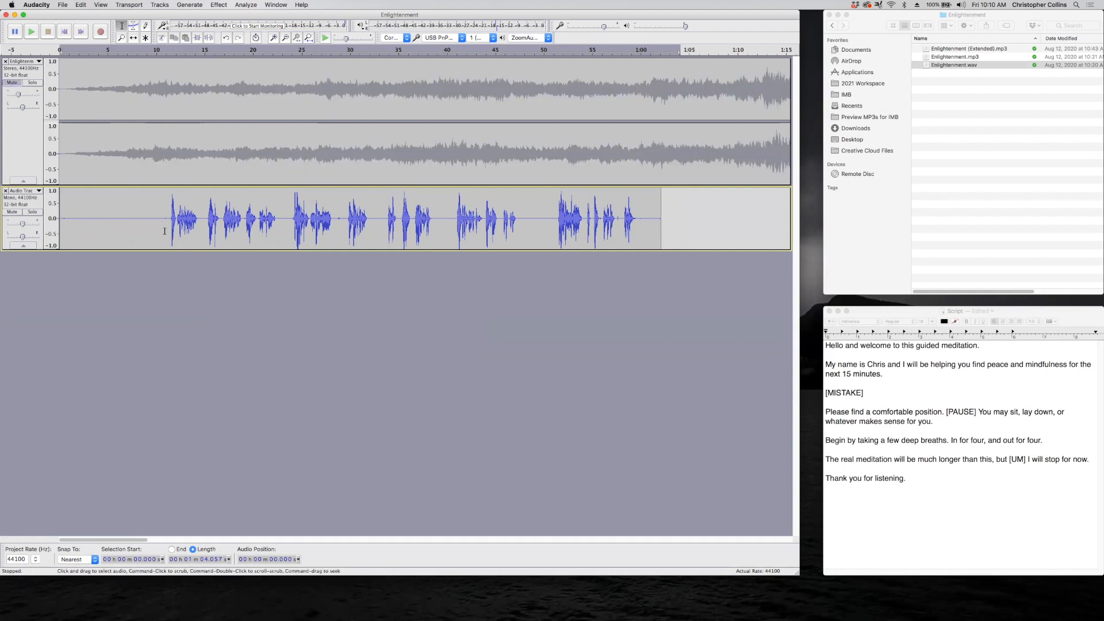
left_click(155, 50)
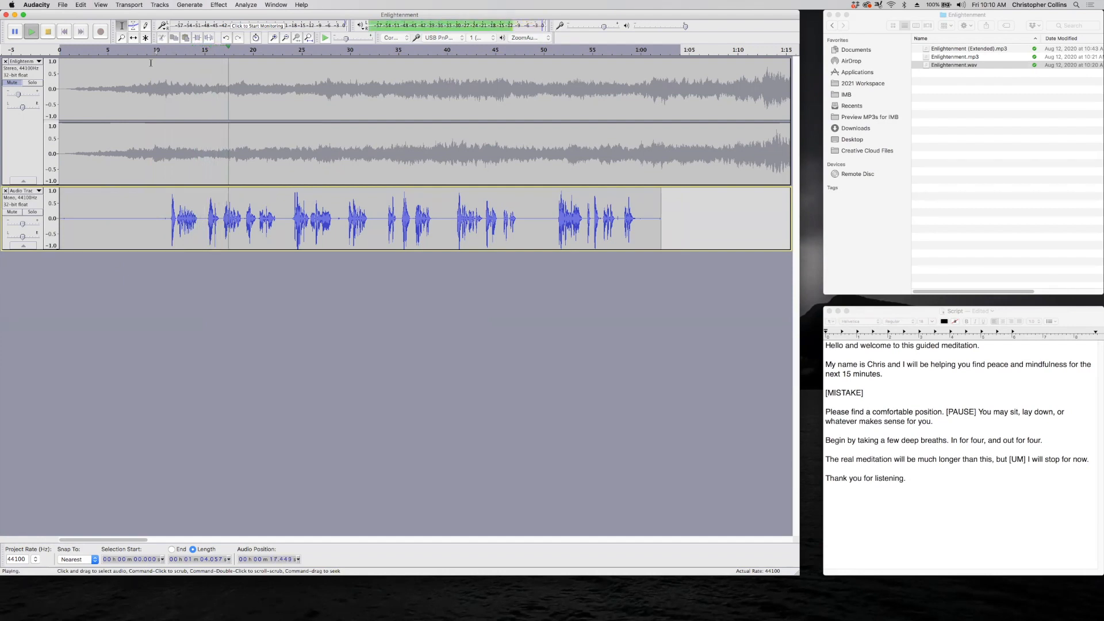
key("space")
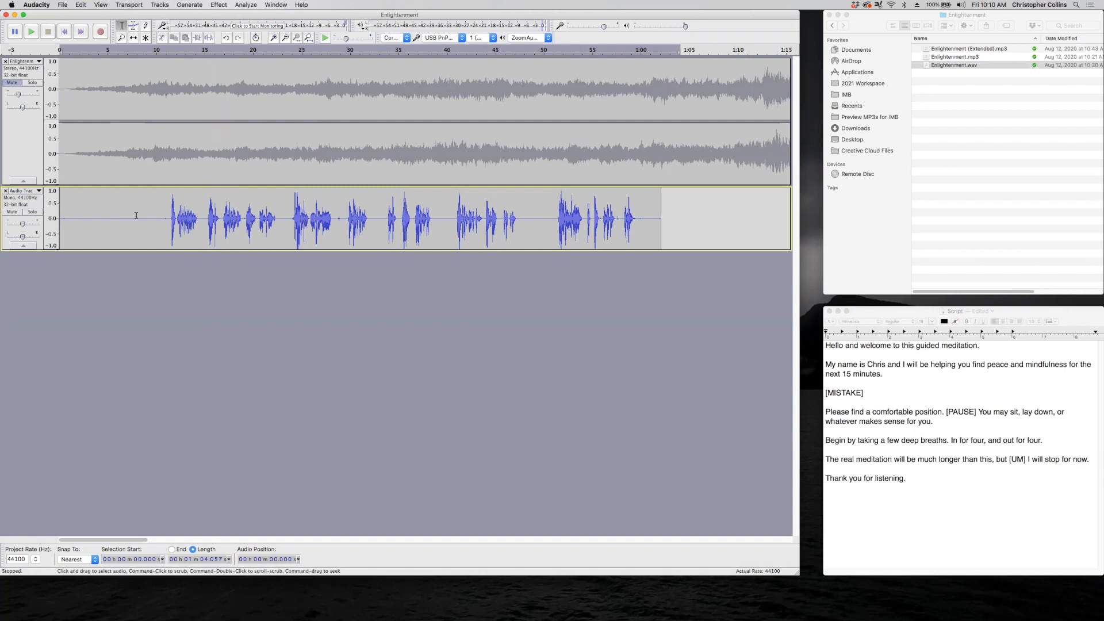
Step: Apply the Compressor to the whole voice track with a -12 dB threshold, -40 dB noise floor and 2:1 ratio
left_click(37, 243)
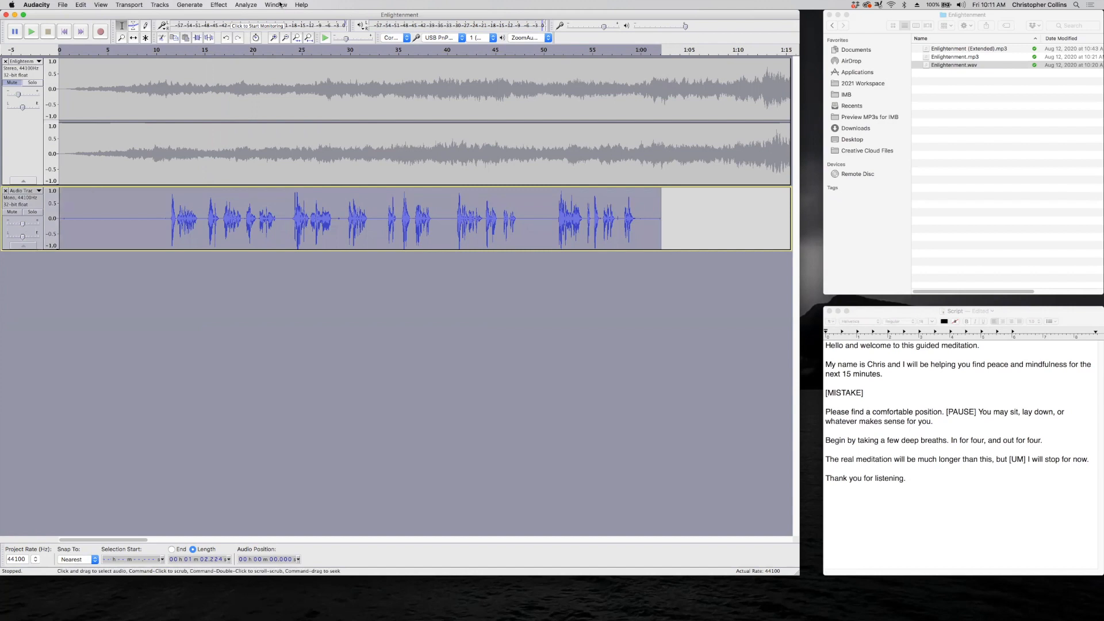
left_click(219, 4)
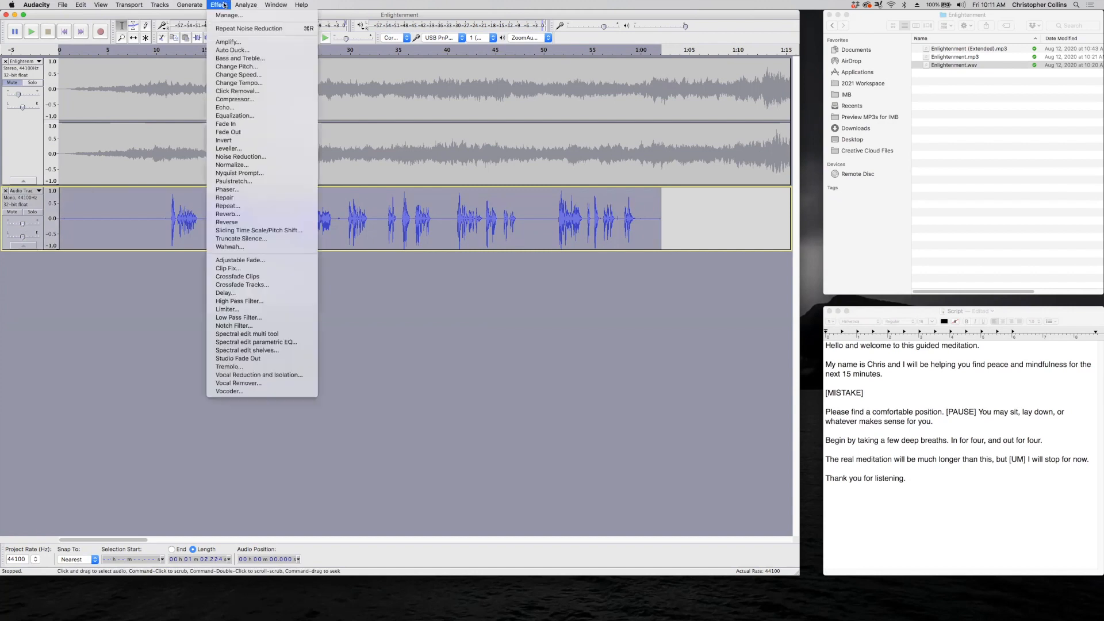
left_click(248, 101)
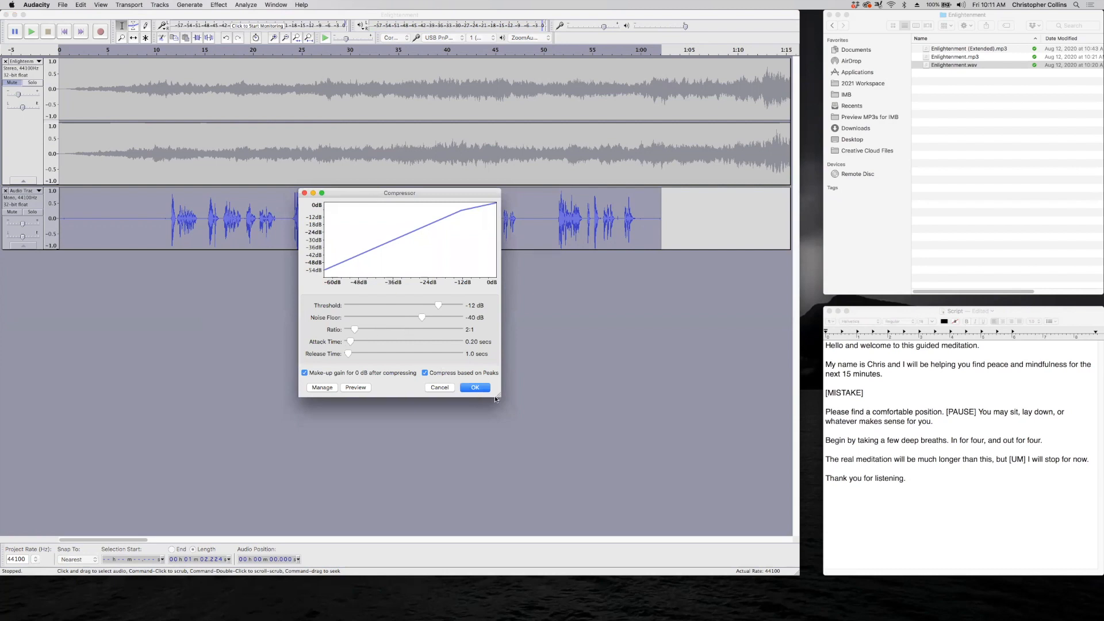
left_click(476, 387)
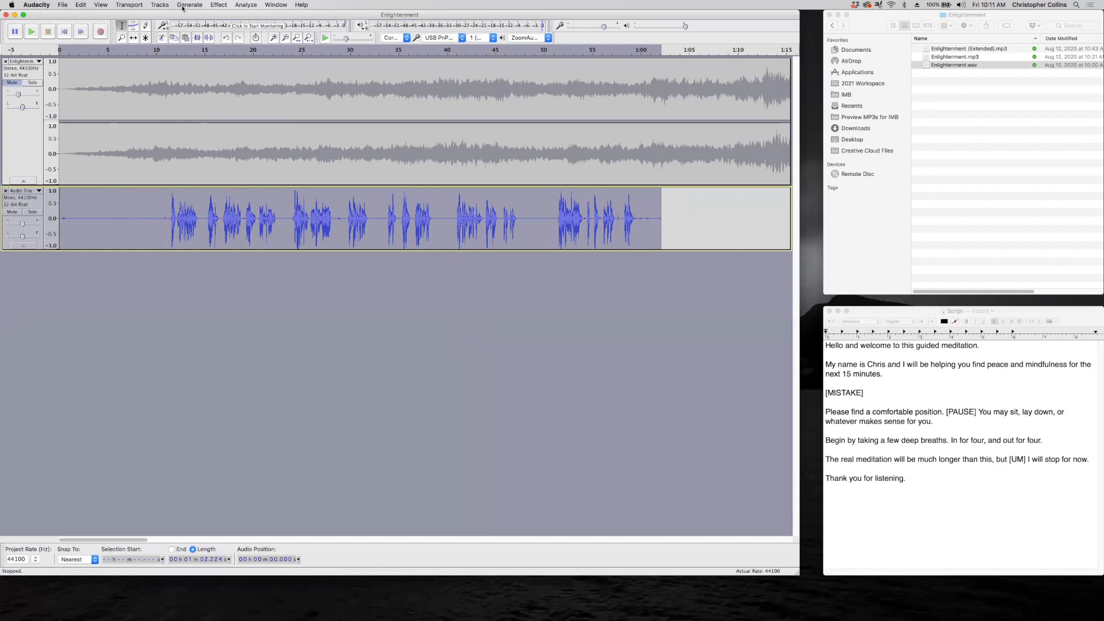
Step: Normalize the whole voice track to a maximum amplitude of -1.0 dB with DC offset removal
left_click(218, 6)
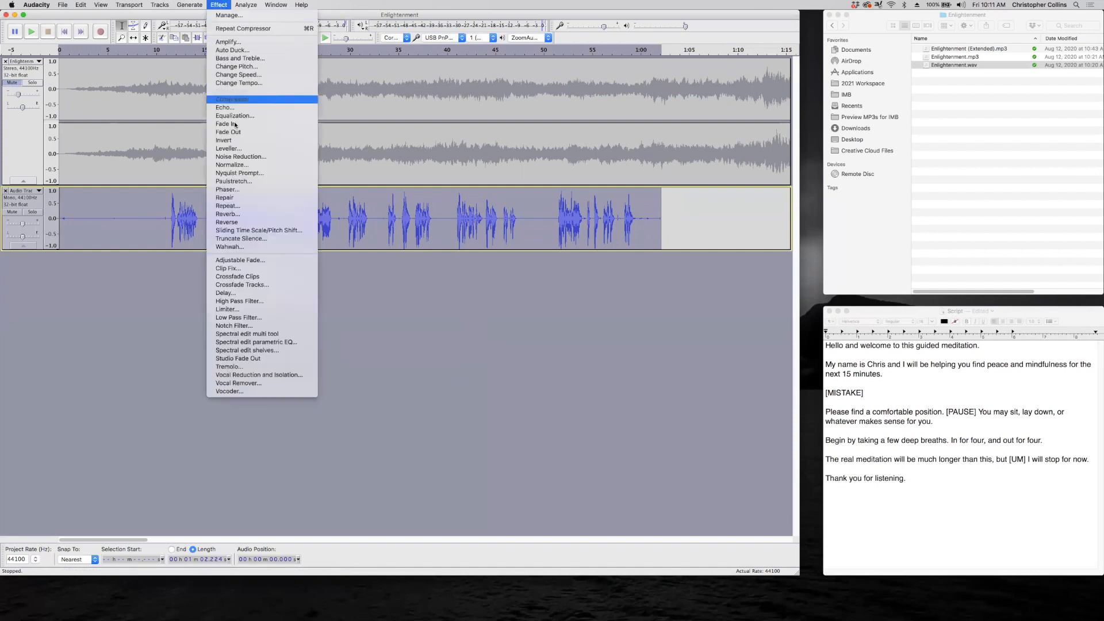
left_click(240, 166)
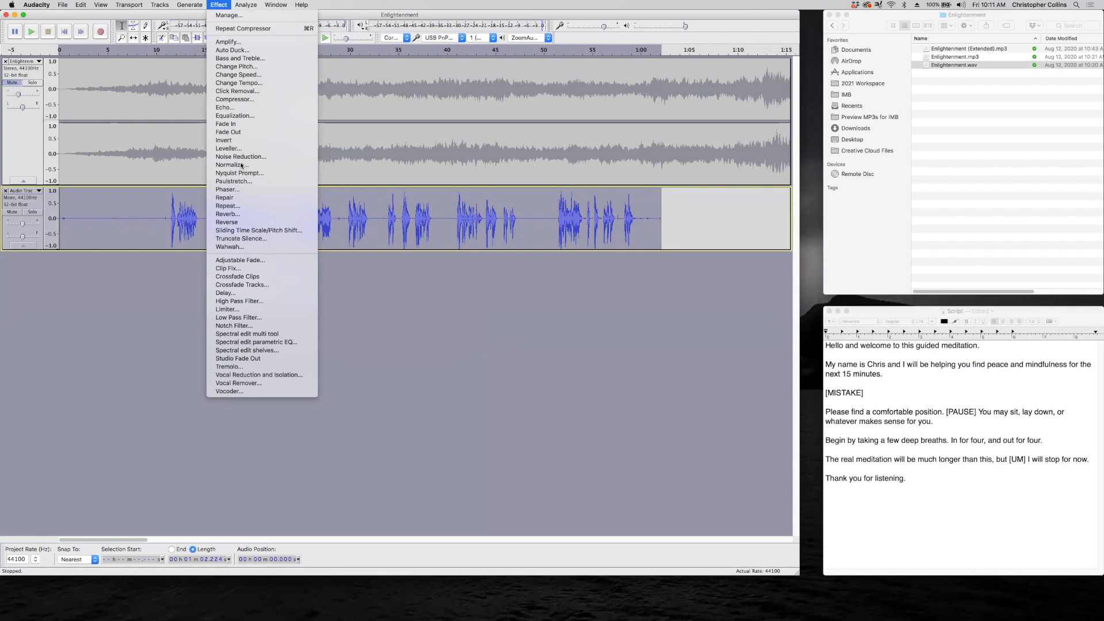
left_click(451, 285)
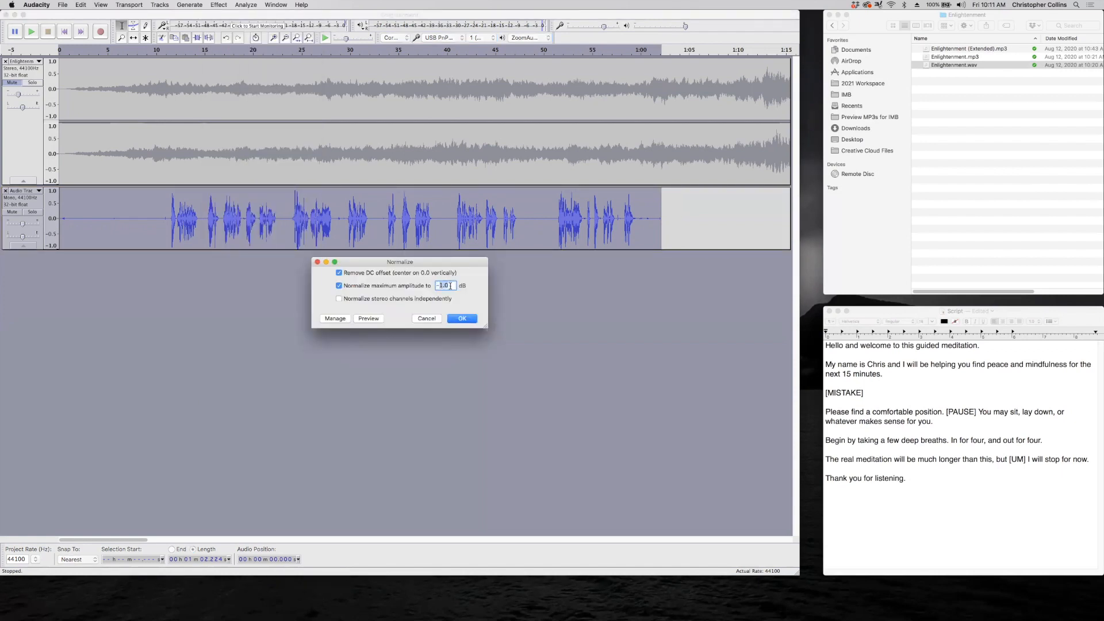
left_click(452, 286)
left_click(468, 321)
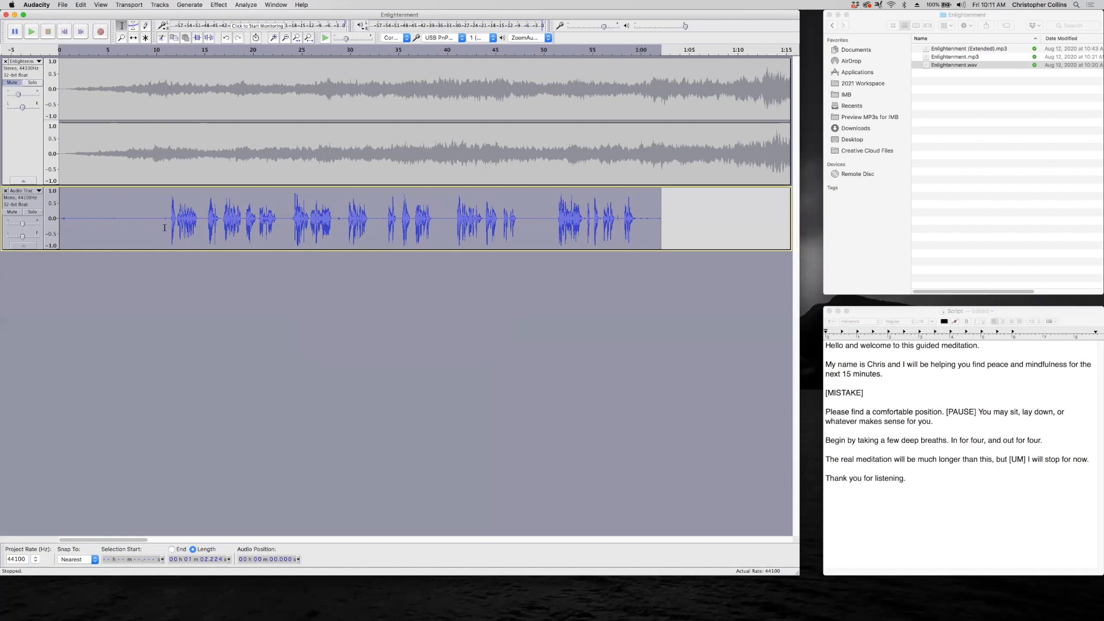
Step: Play the voice track from about 10 seconds and delete the mistake, about 5.6 seconds long, starting at about 23.6 seconds
left_click(202, 299)
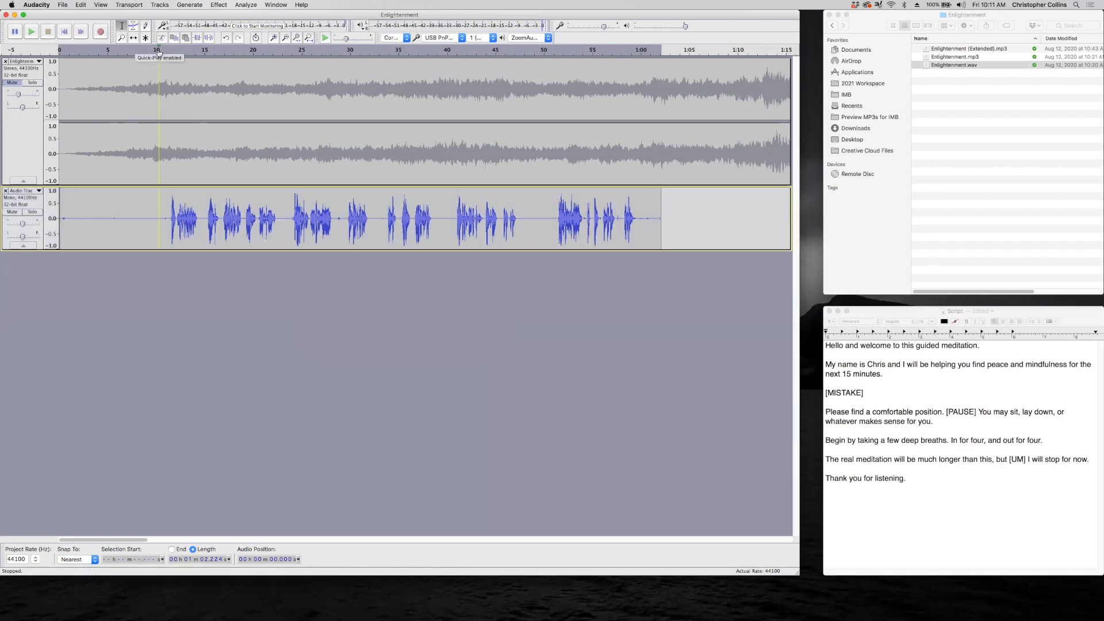
left_click(158, 53)
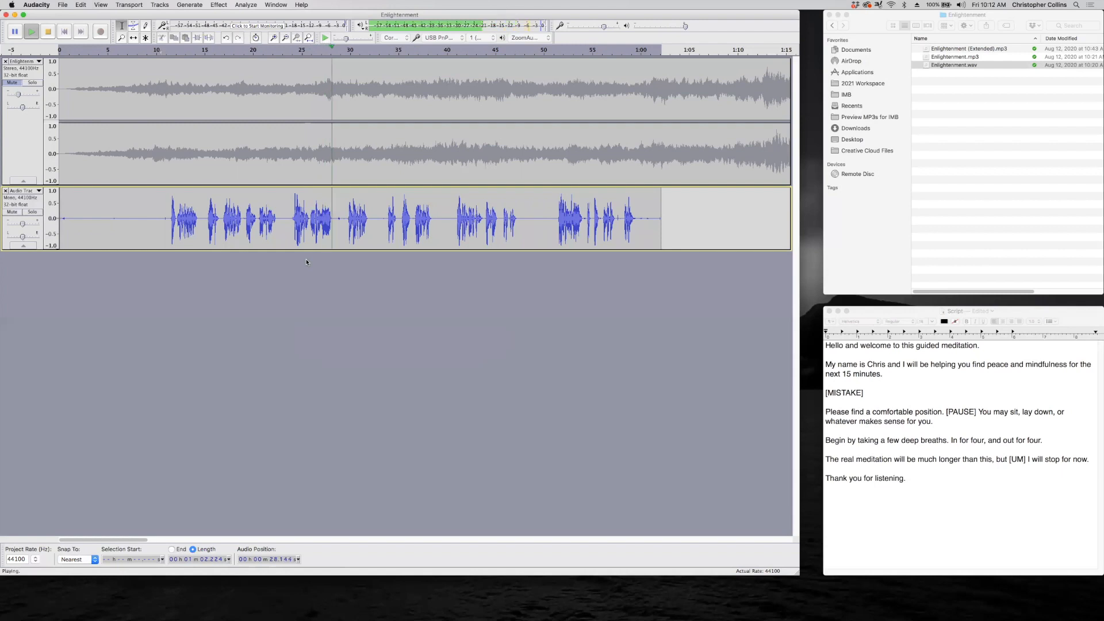
key("space")
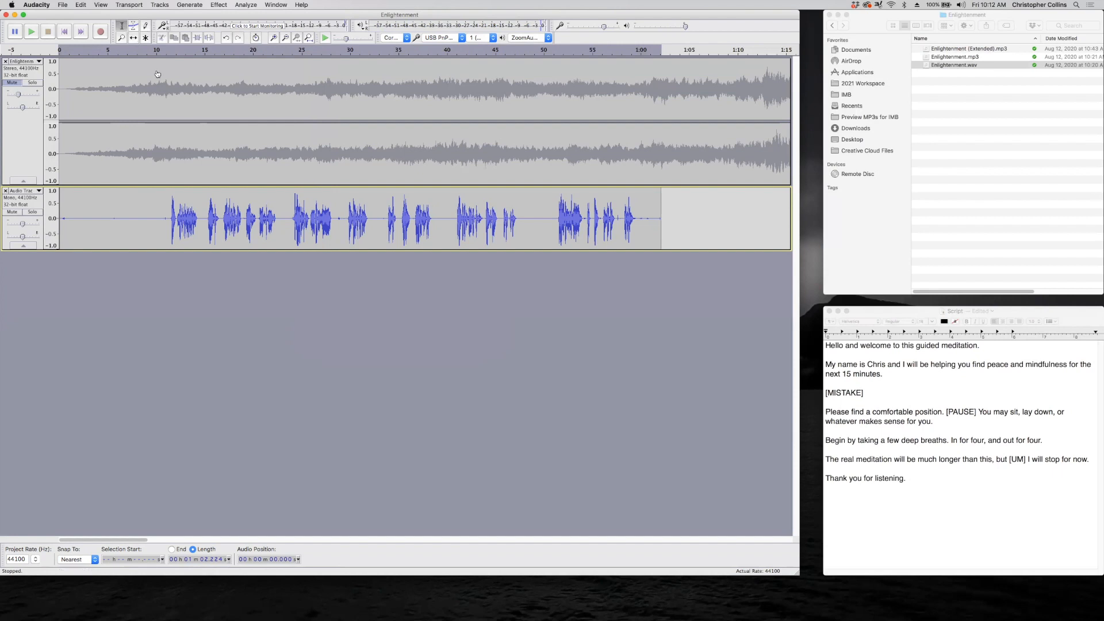
left_click_drag(288, 219, 342, 224)
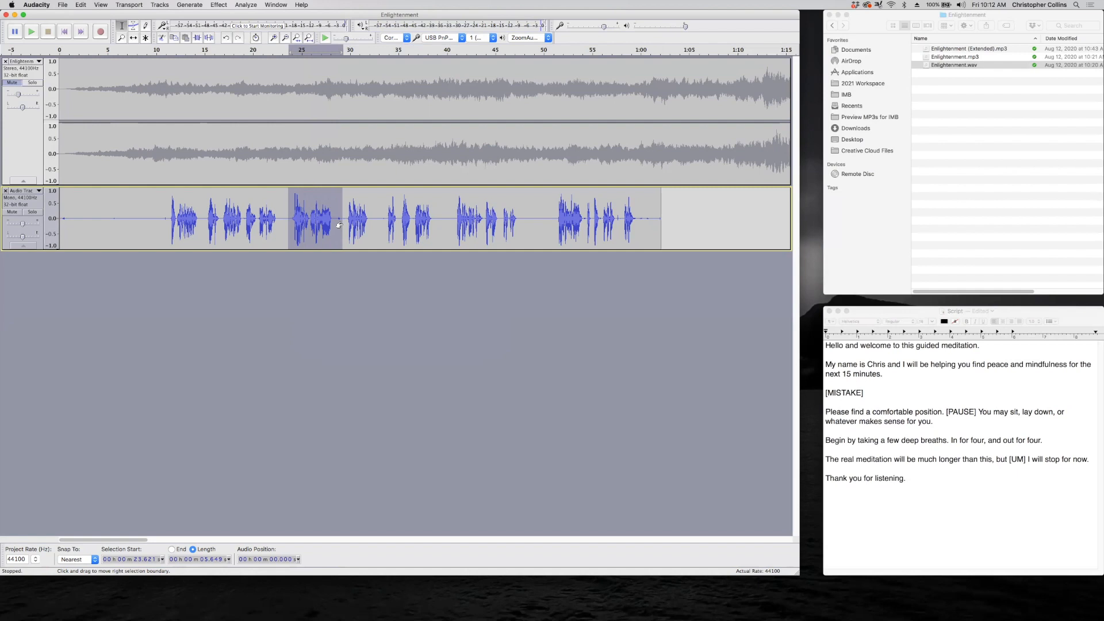
key("Delete")
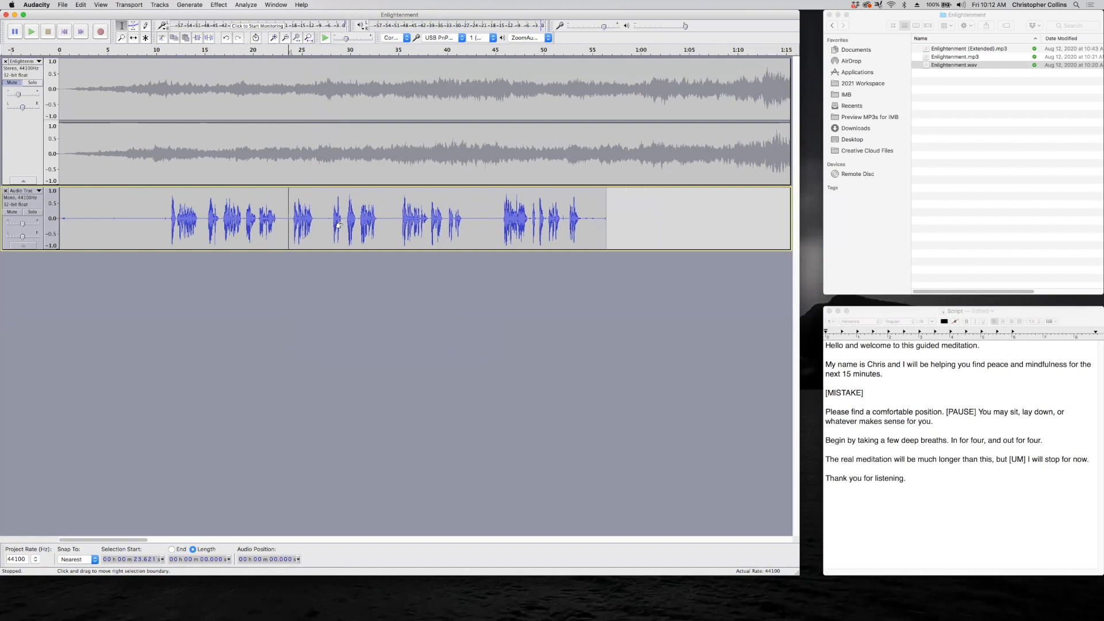
Step: Play on from about 23 seconds and delete the "um", about 0.9 seconds long, starting at about 49.4 seconds
left_click(284, 51)
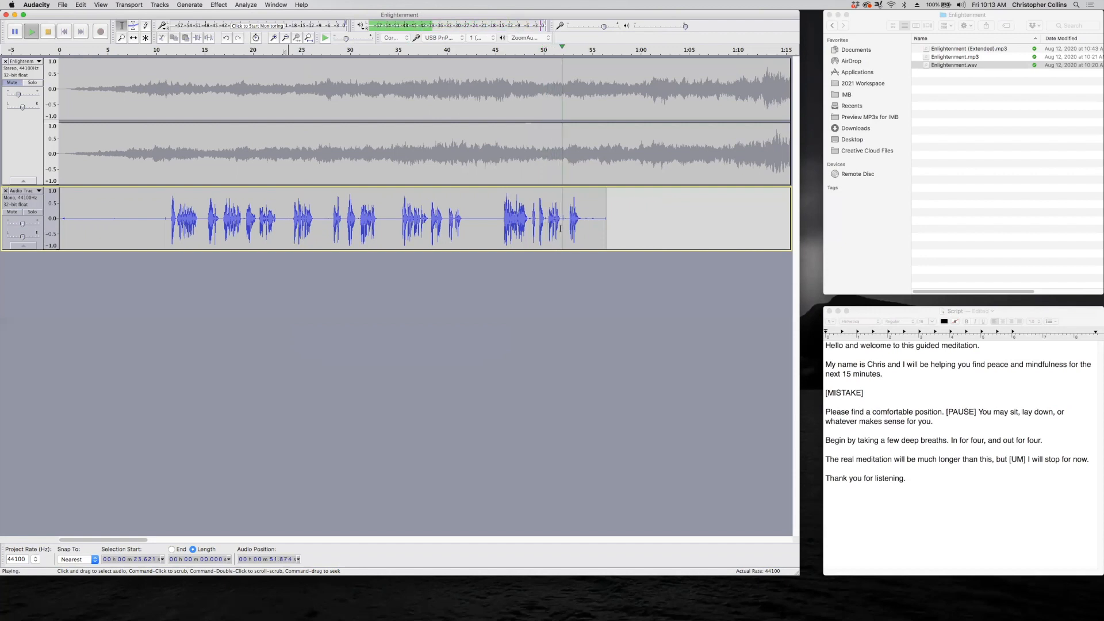
key("space")
left_click(545, 220)
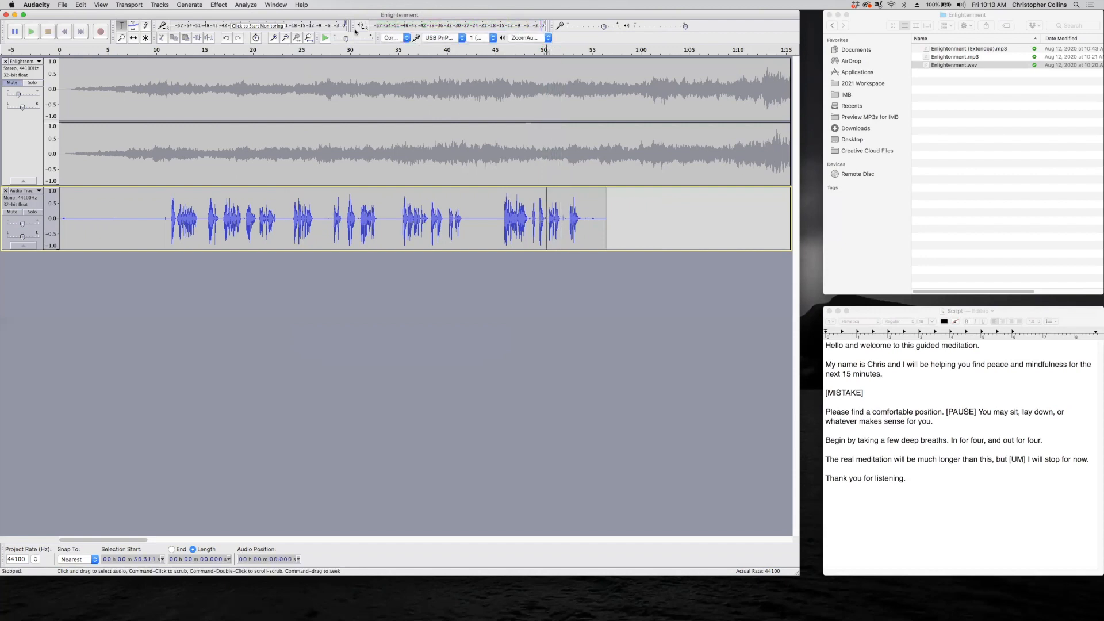
left_click(273, 38)
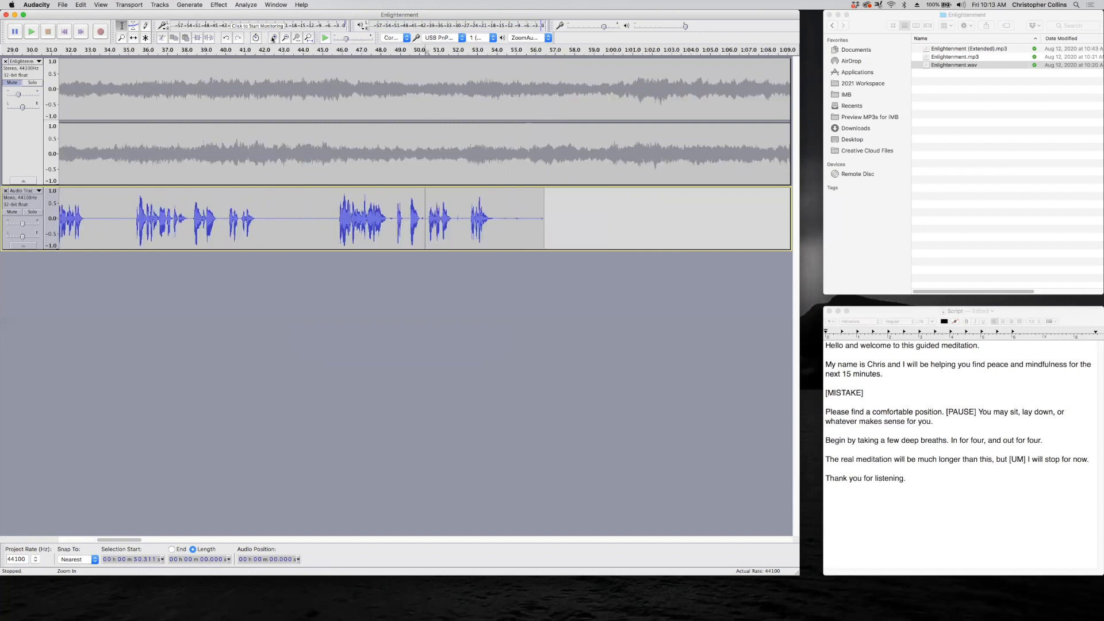
left_click(273, 38)
left_click(273, 38)
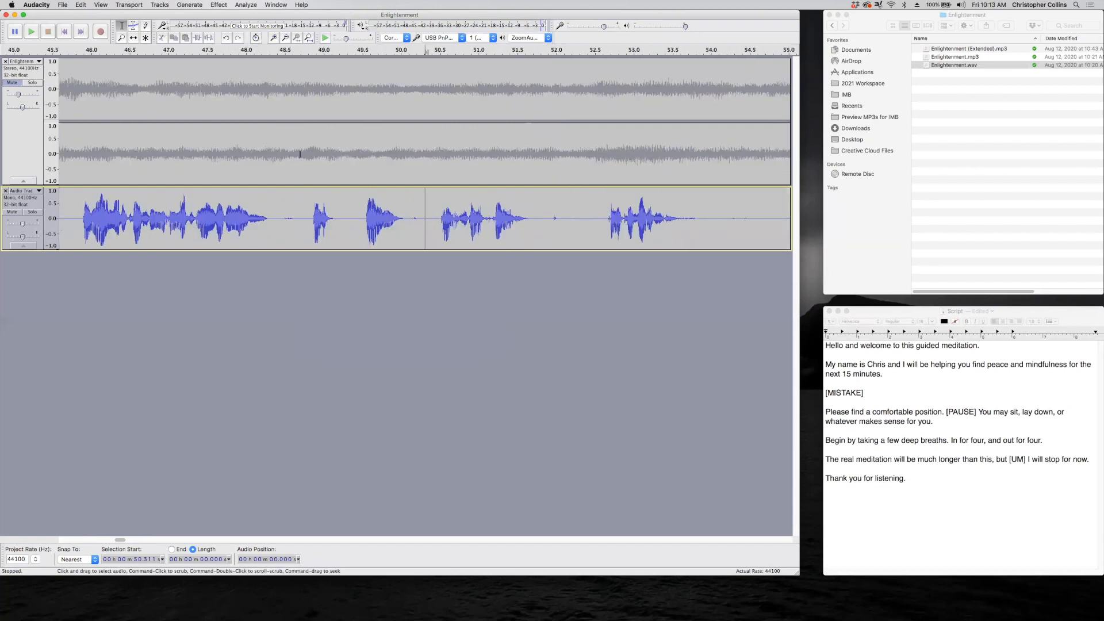
left_click_drag(355, 222, 421, 224)
key("Delete")
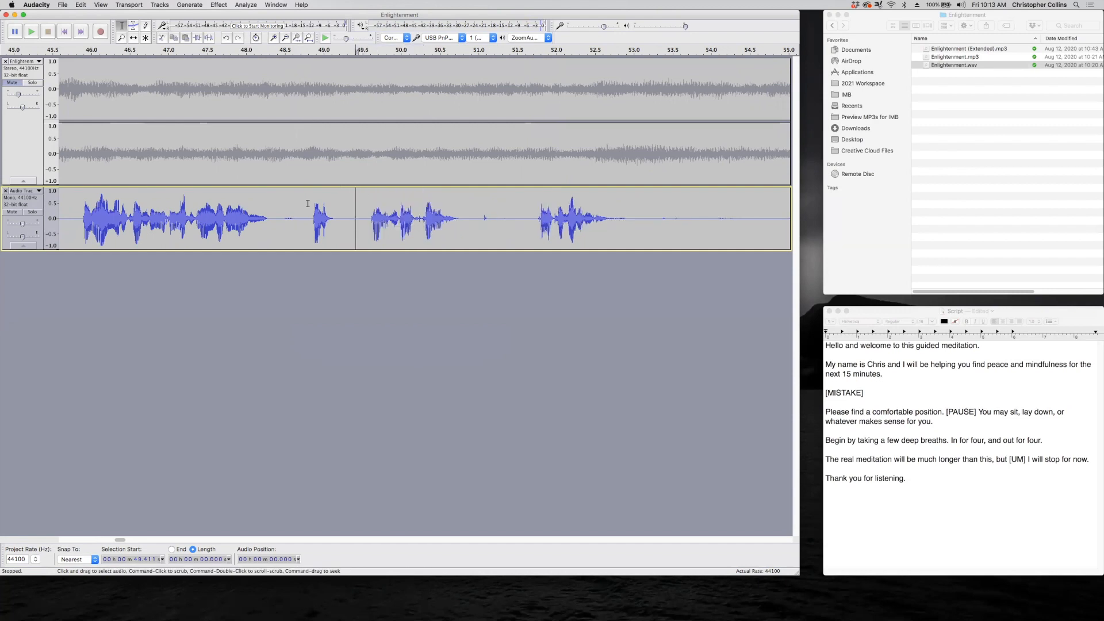
Step: Replay the "um" edit, try deleting about 0.43 seconds of silence from about 49.18 seconds, and undo that deletion
left_click(305, 52)
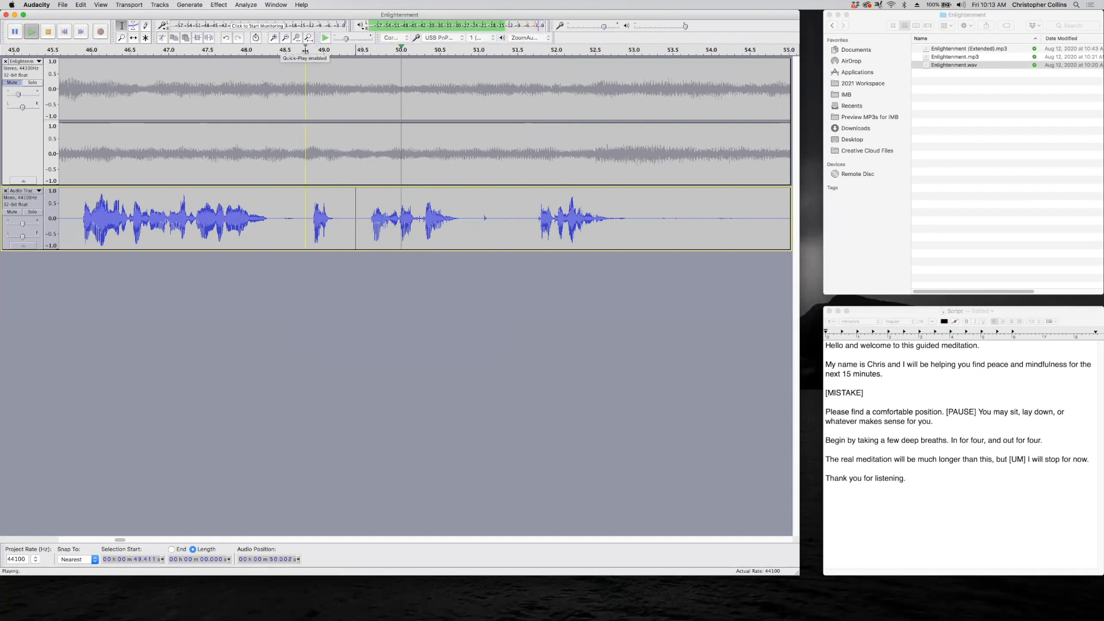
key("space")
left_click(370, 216)
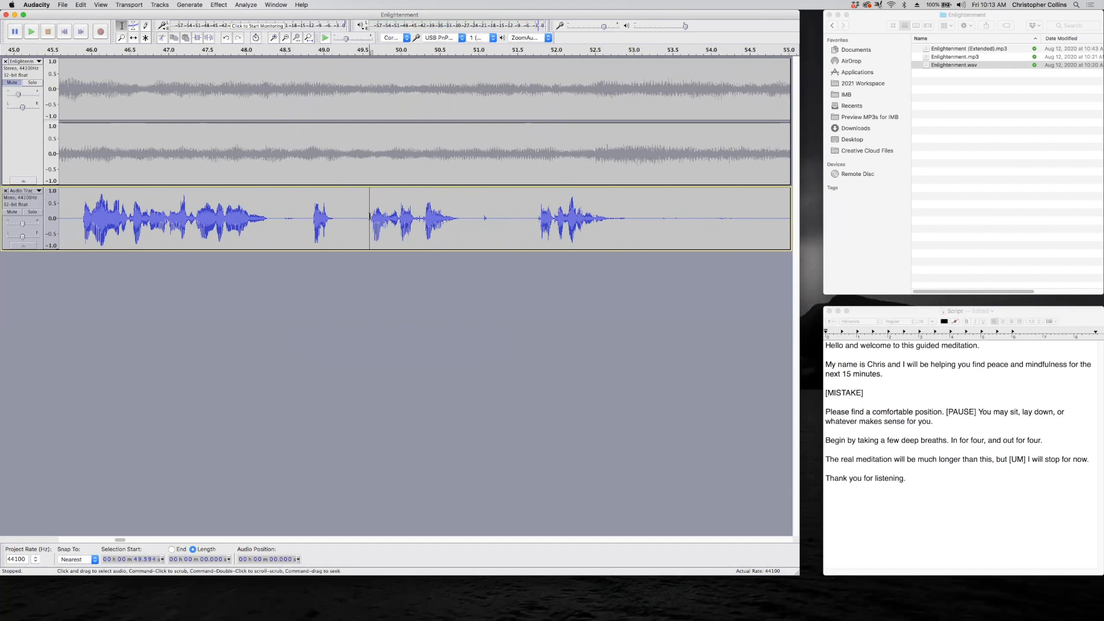
left_click_drag(370, 216, 338, 218)
key("Delete")
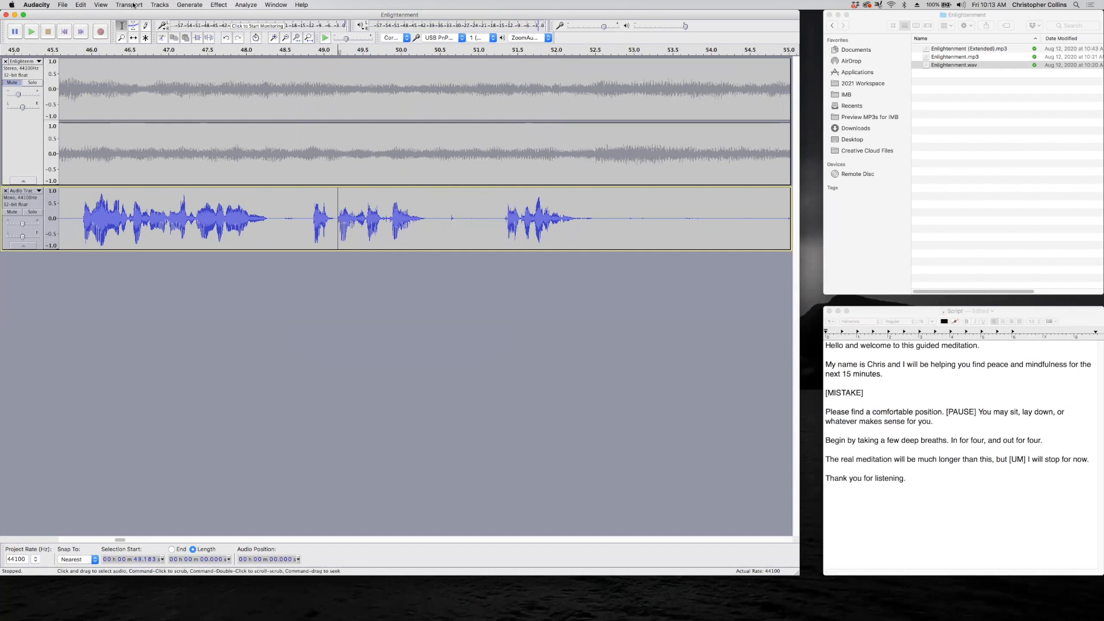
left_click(84, 5)
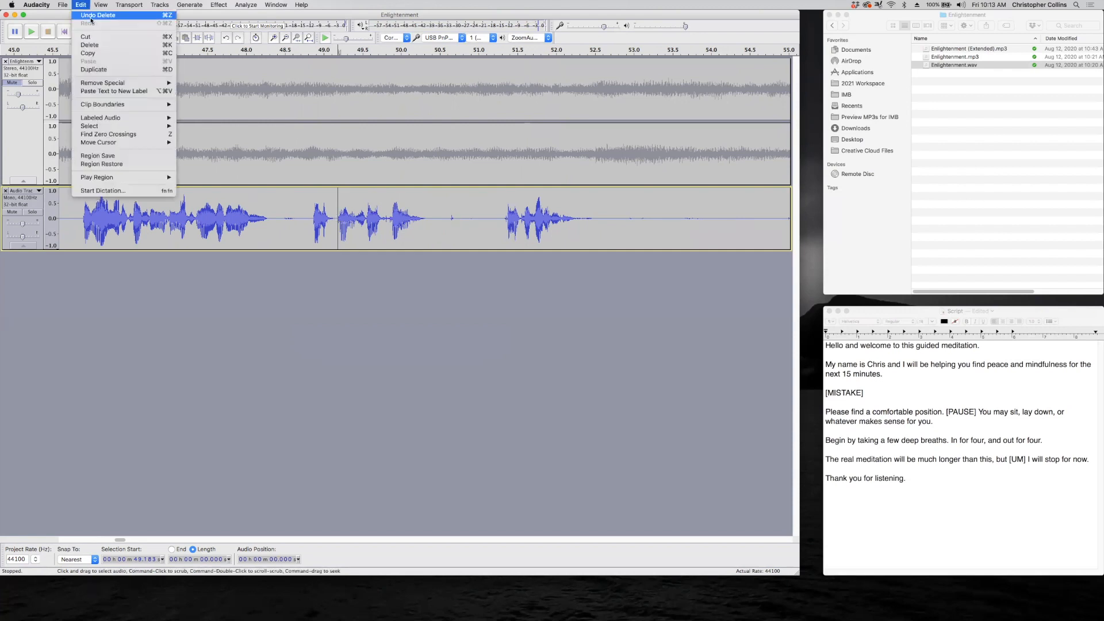
left_click(92, 18)
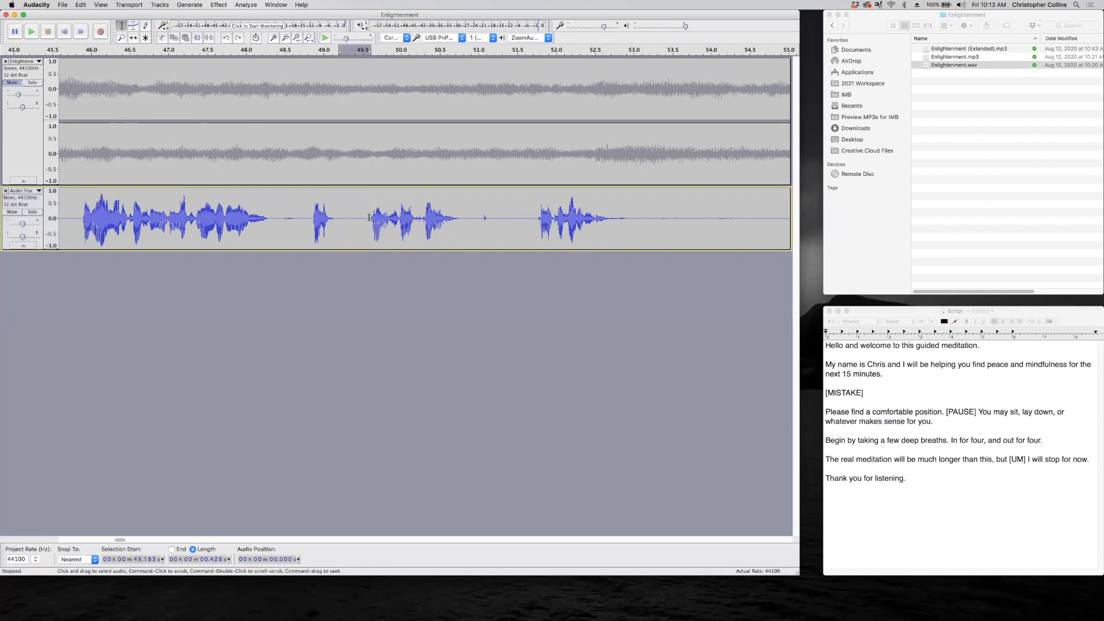
Step: Delete about 0.41 seconds of silence starting at about 49.19 seconds in the voice track and play the edit back
left_click_drag(369, 218, 339, 219)
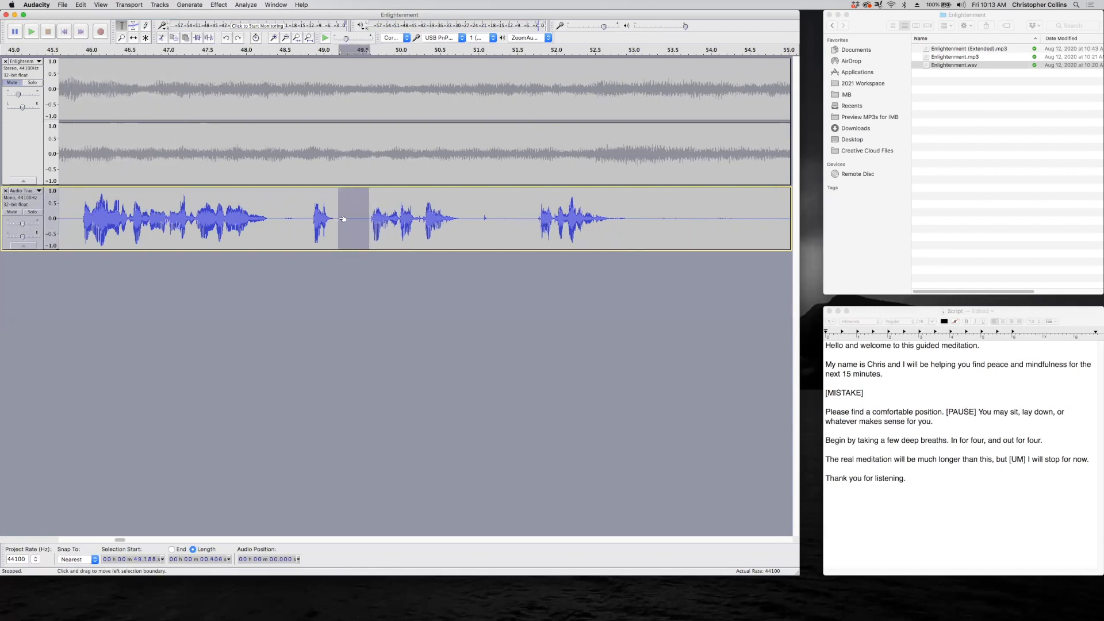
key("Delete")
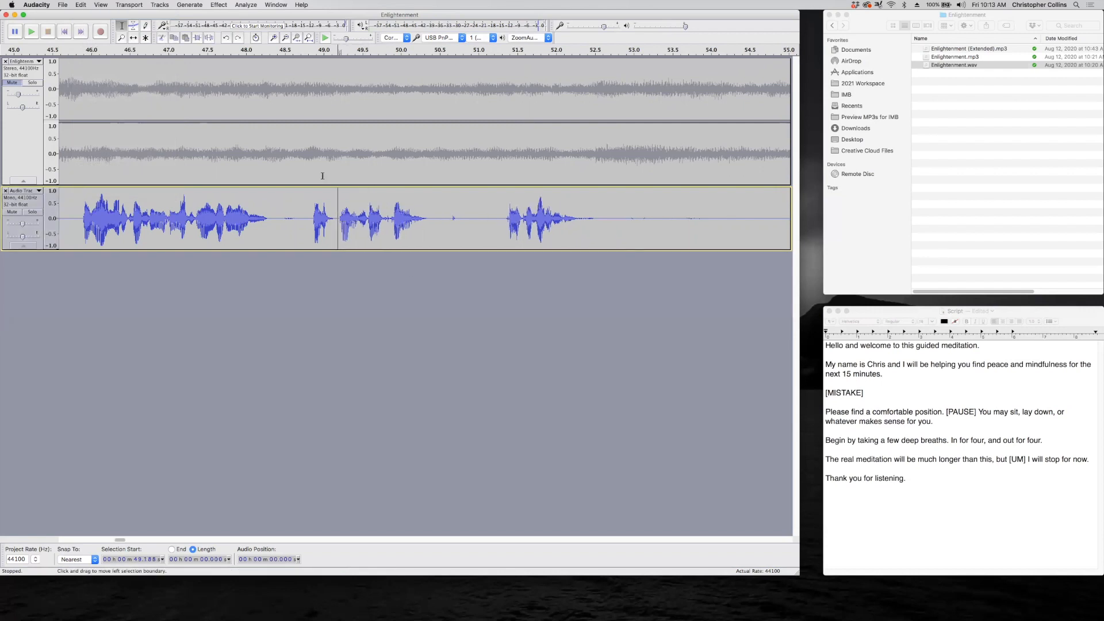
left_click(309, 56)
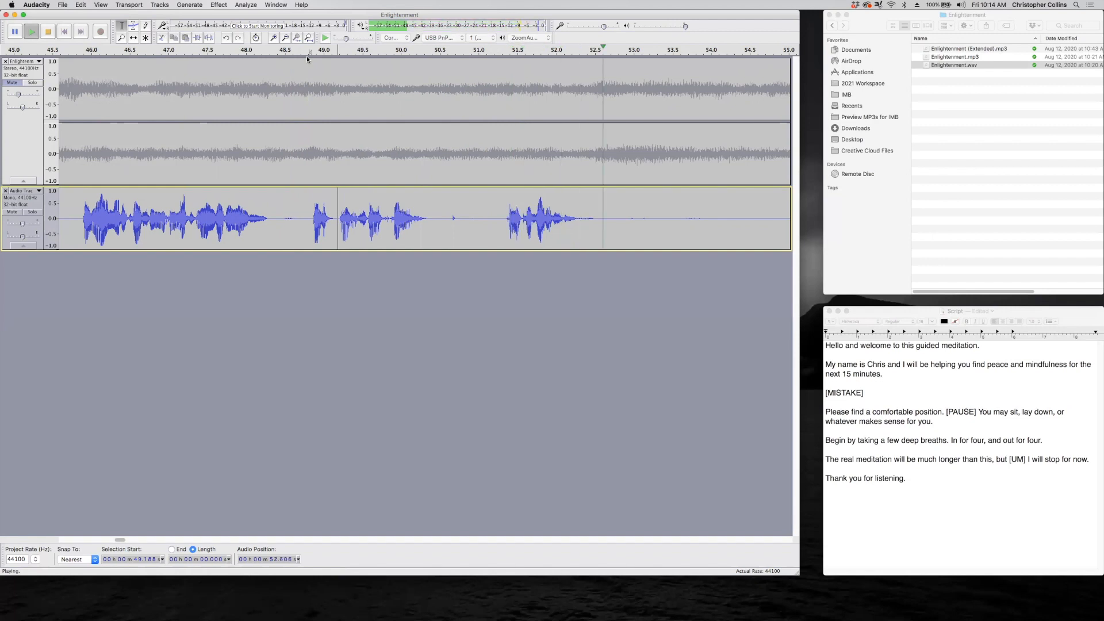
key("space")
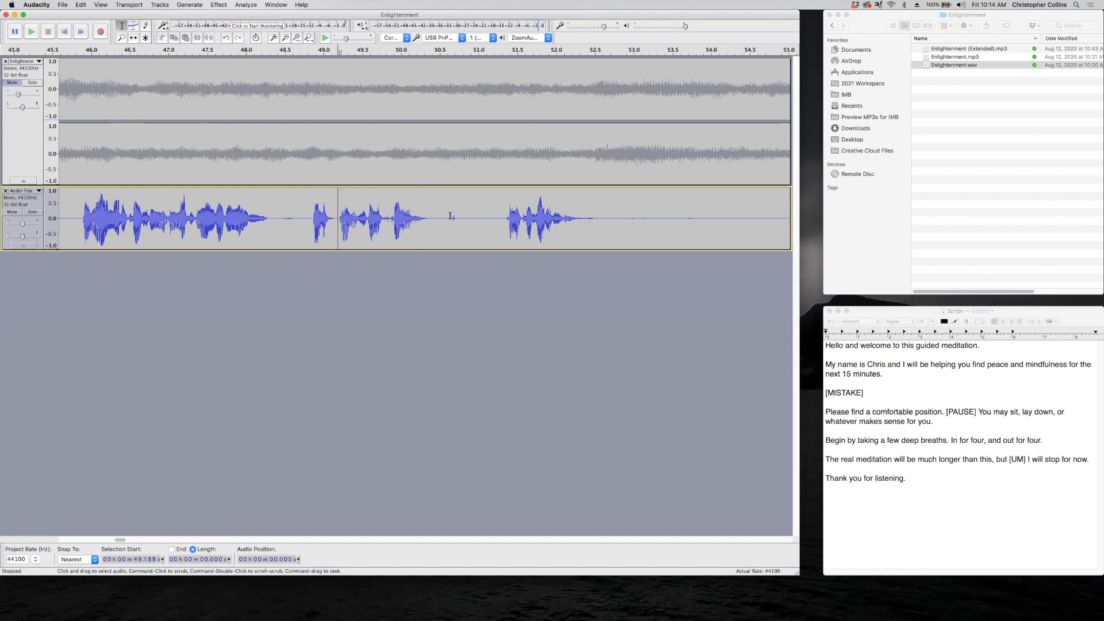
Step: Listen from about 49.9 seconds and delete the short noise blip at about 50.6 seconds in the voice track
left_click(393, 52)
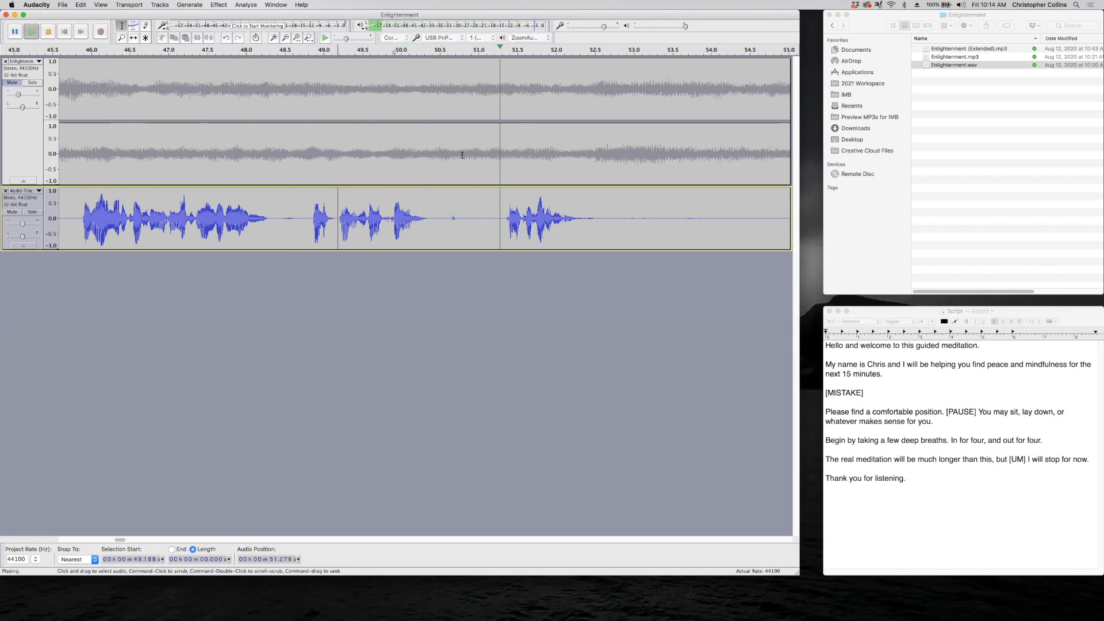
key("space")
left_click(450, 219)
left_click(457, 219, "shift")
key("Delete")
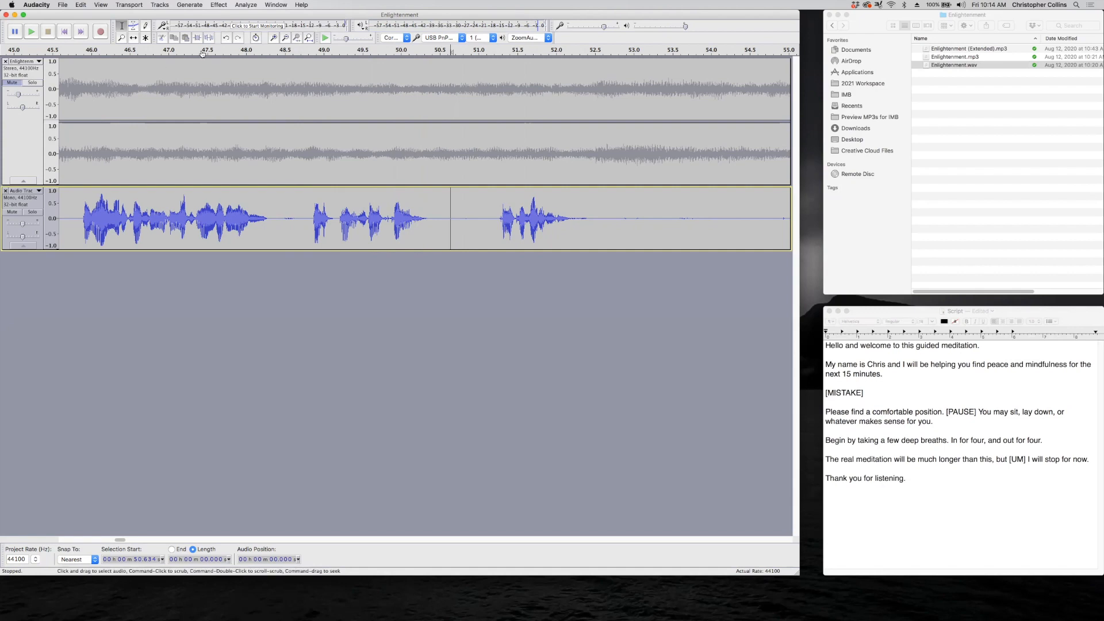
left_click(285, 38)
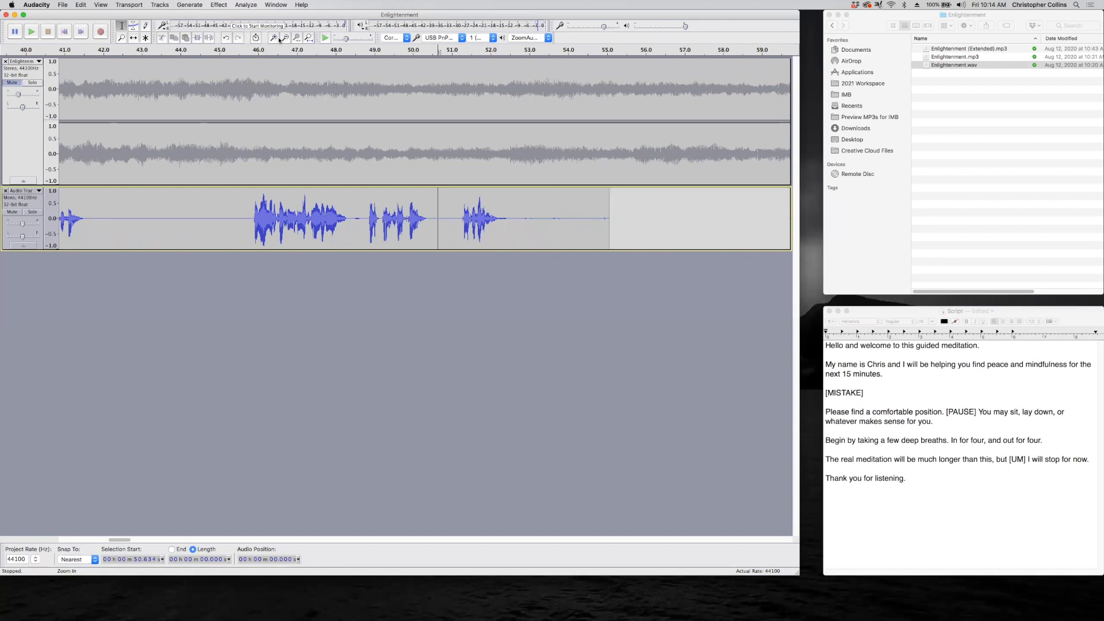
left_click(309, 39)
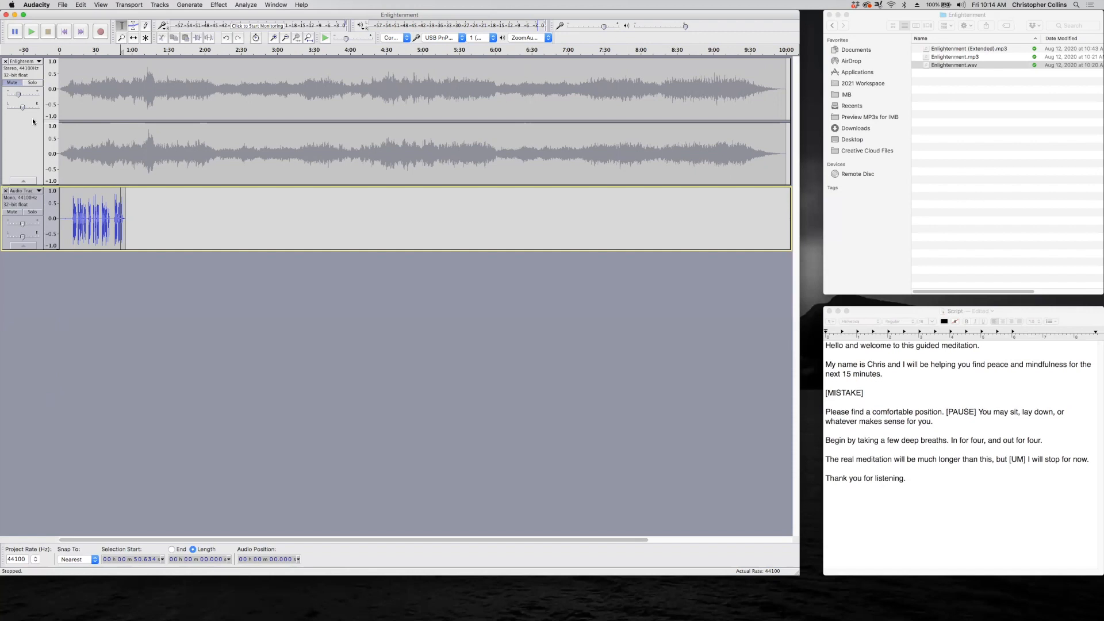
Step: Unmute the background music track, play the mix from the start, and fine-tune the music track's gain
left_click(14, 84)
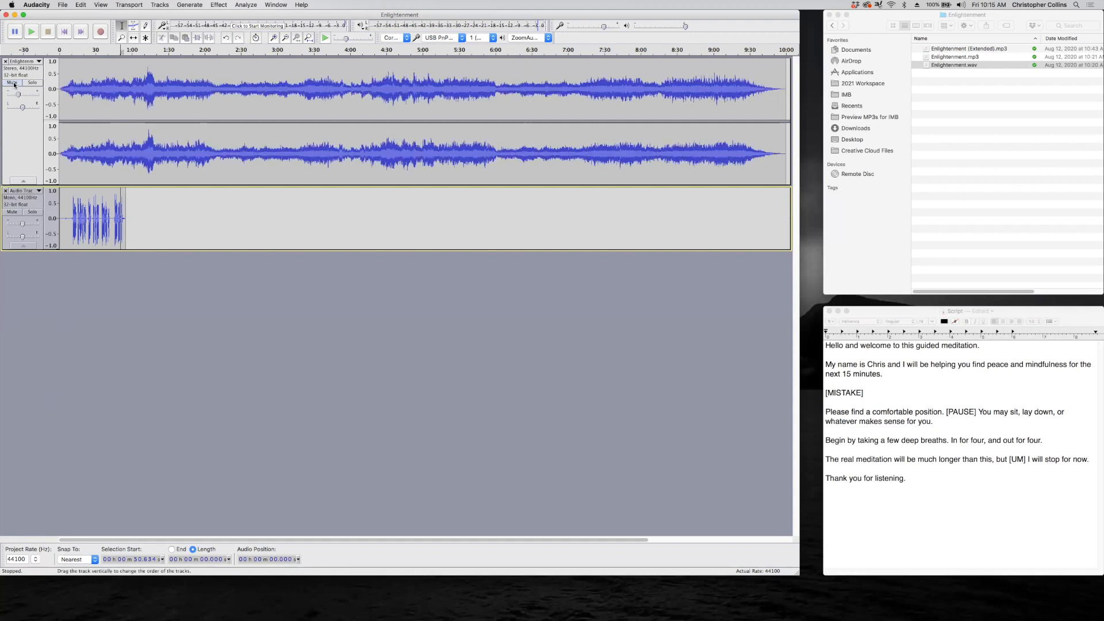
left_click(64, 32)
key("space")
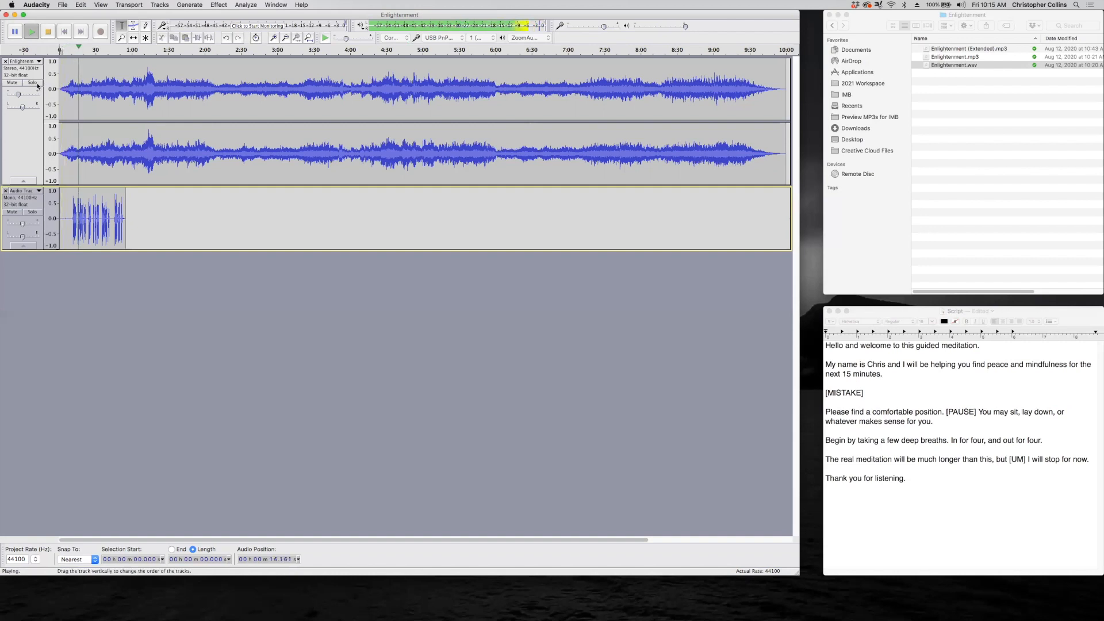
key("space")
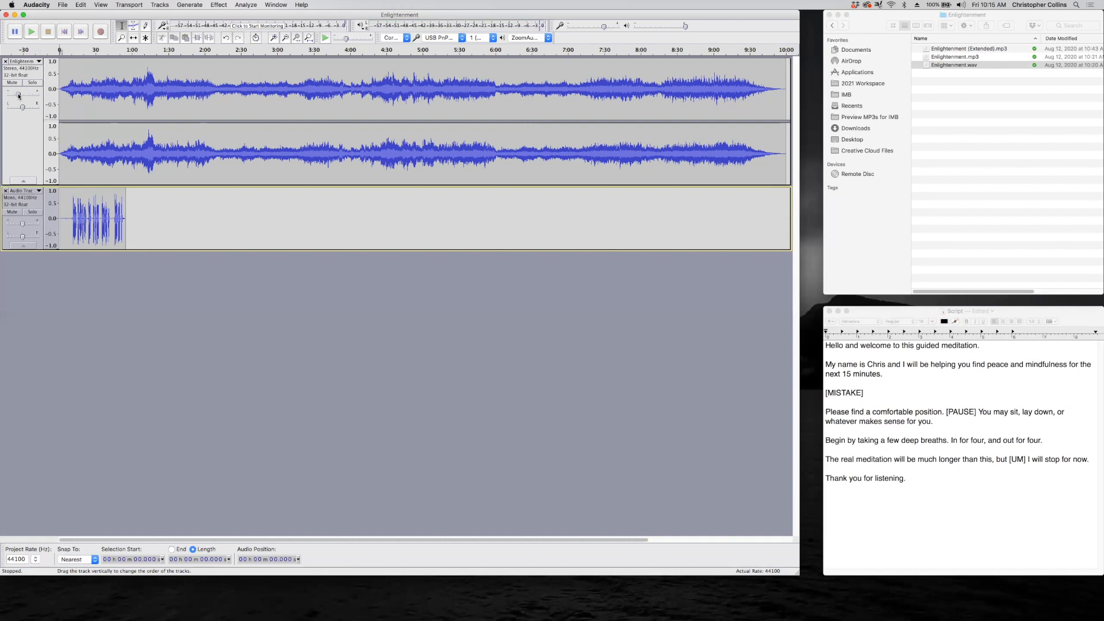
mouse_move(18, 96)
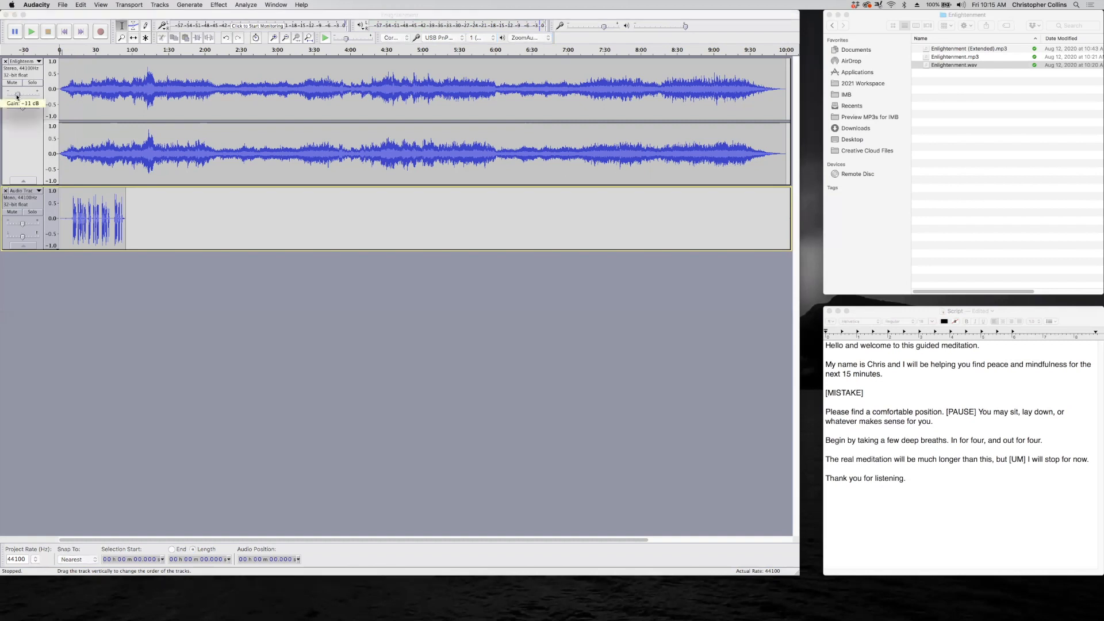
left_click_drag(17, 97, 19, 96)
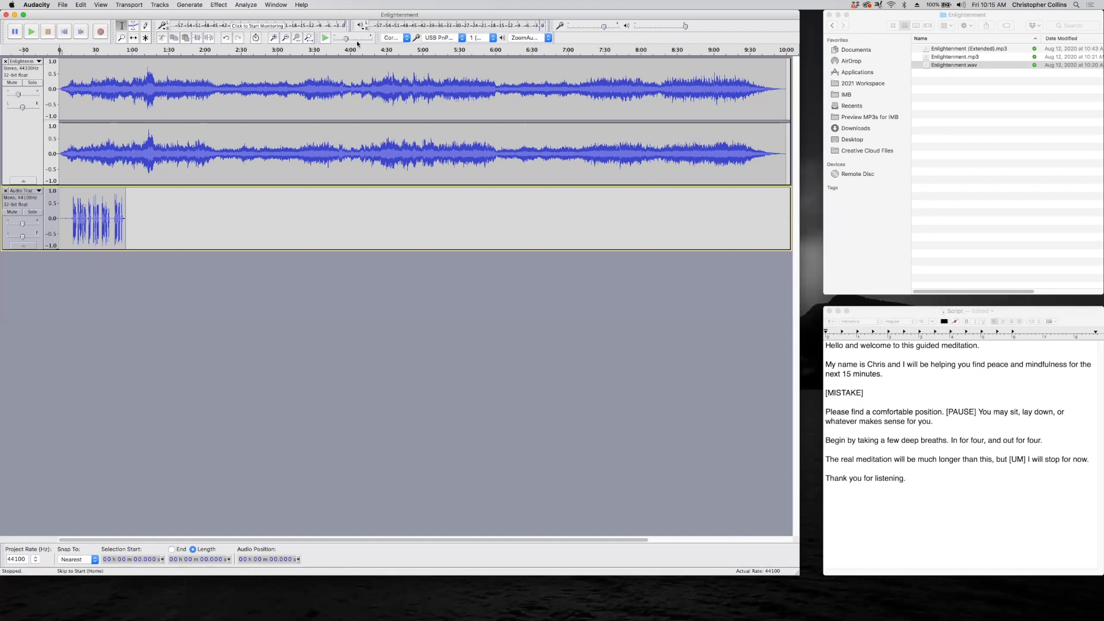
Step: Try deleting the first 11.32 seconds of silence from the voice track, play the mix from the start, and undo the deletion
left_click(275, 38)
left_click(275, 38)
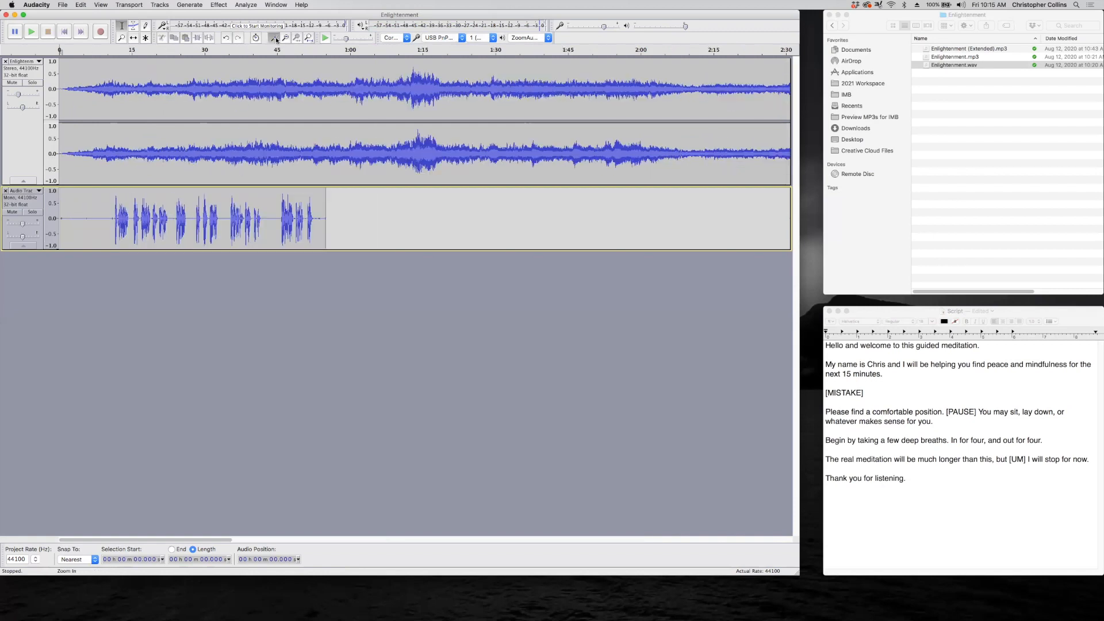
left_click(275, 38)
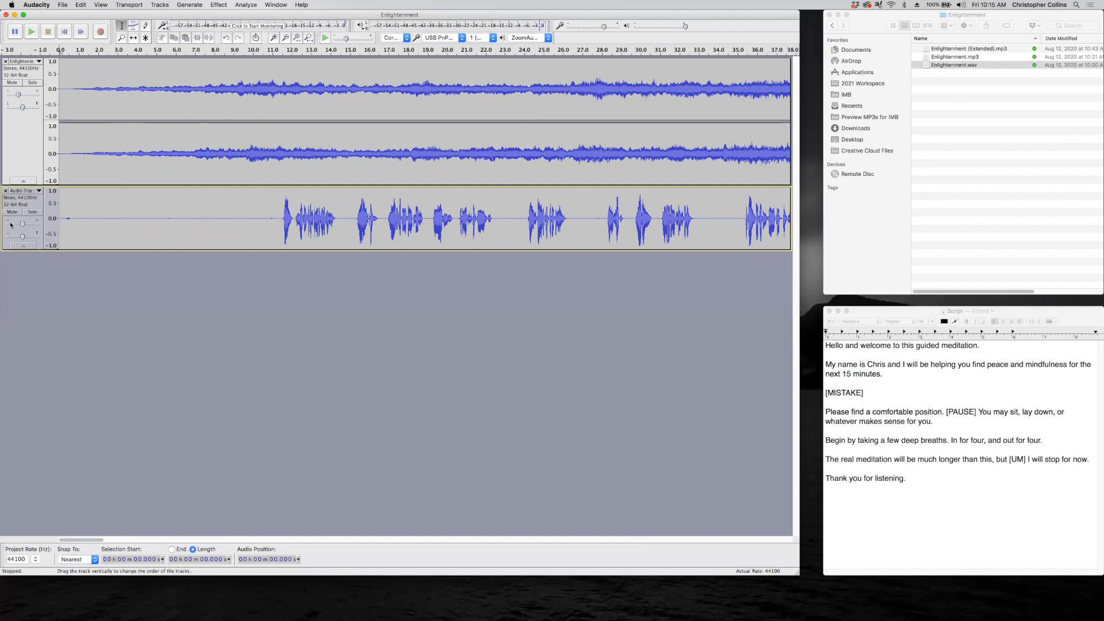
left_click_drag(279, 217, 33, 212)
key("Delete")
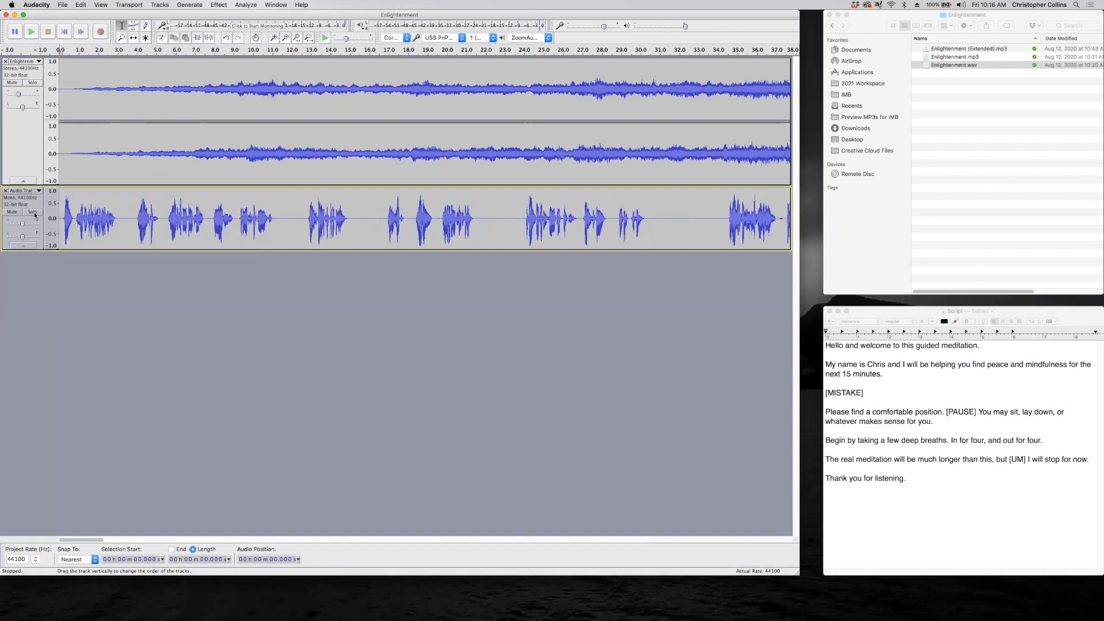
key("space")
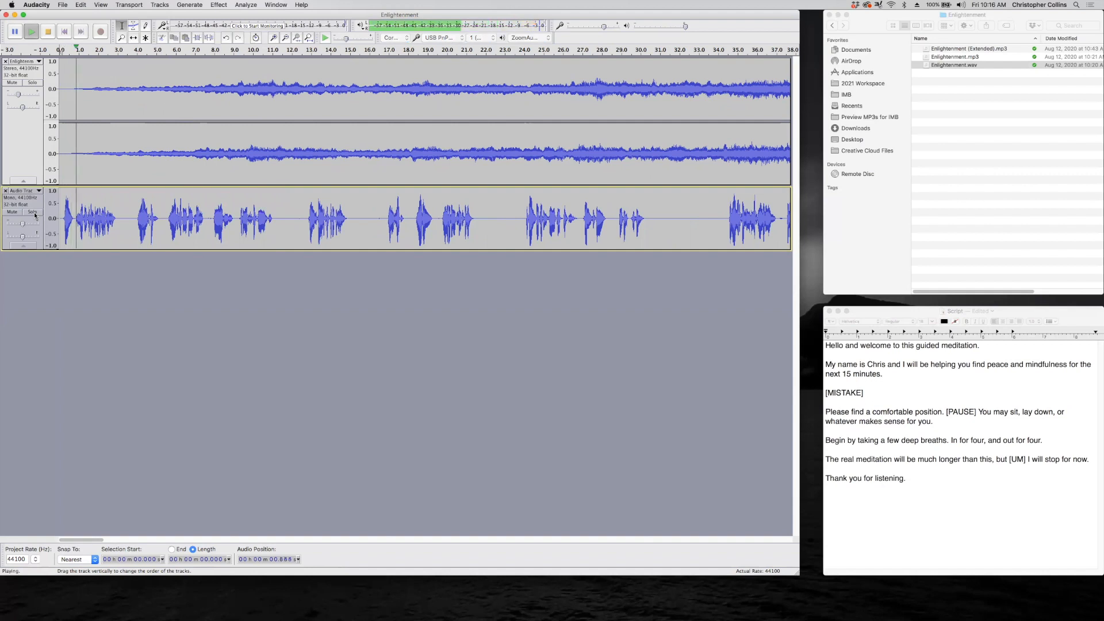
key("space")
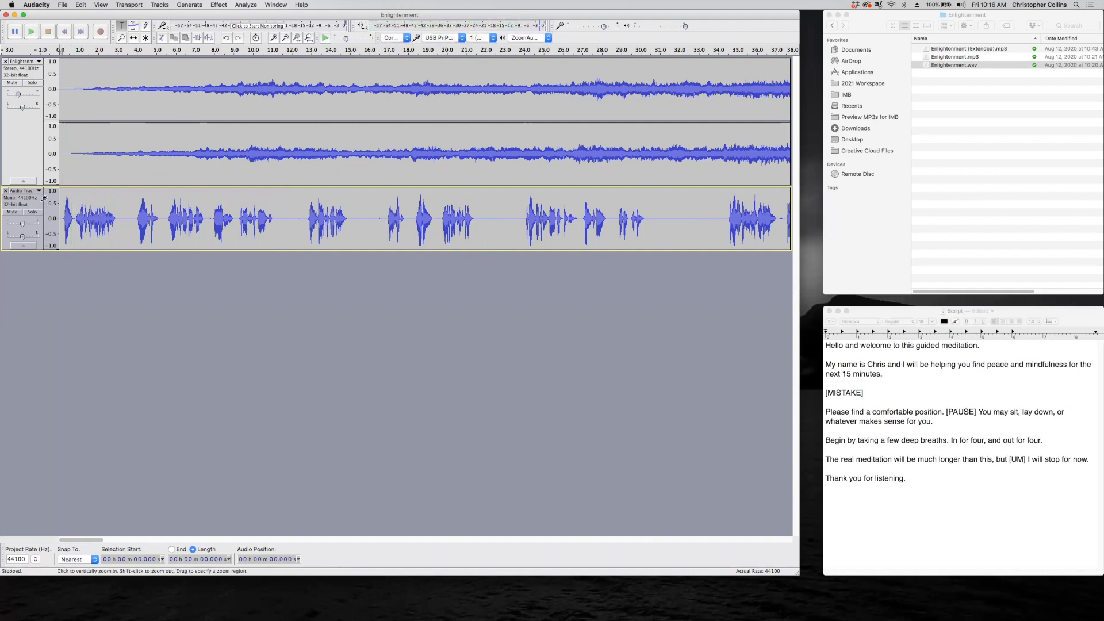
key("super+z")
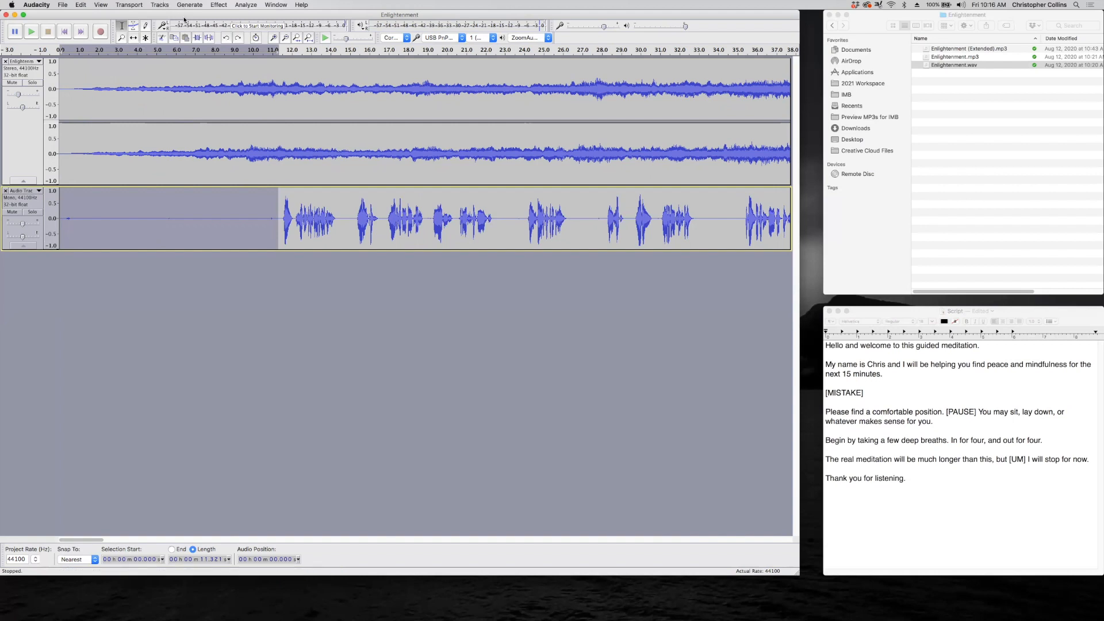
Step: Reduce the noise in the first 11.48 seconds of the voice track with a negative Amplify, and play the mix from the start
left_click(287, 218)
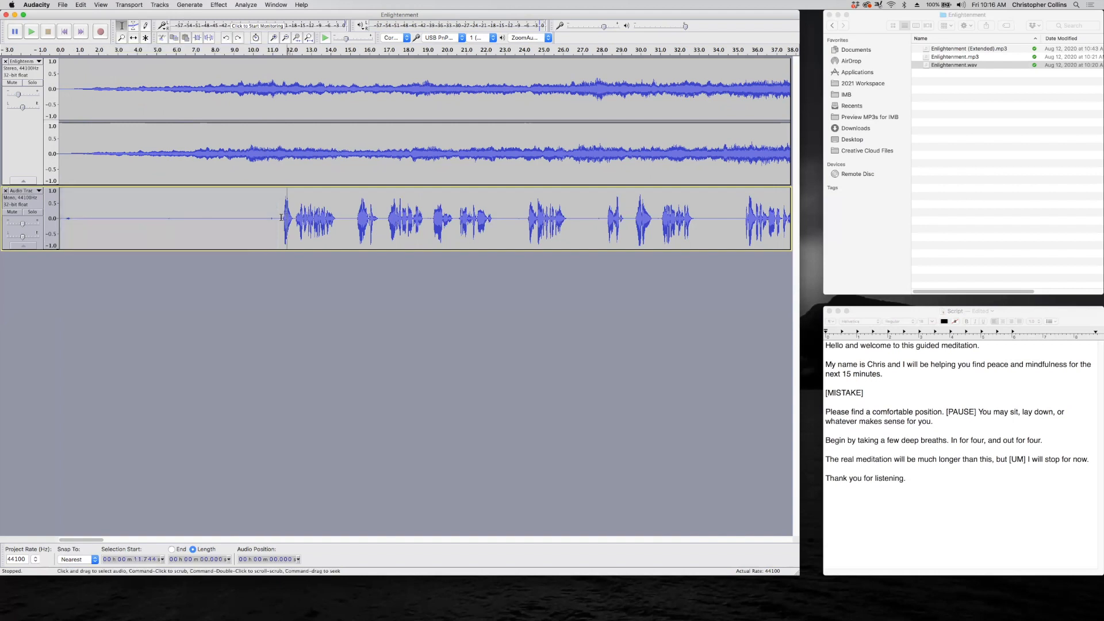
left_click_drag(282, 218, 41, 221)
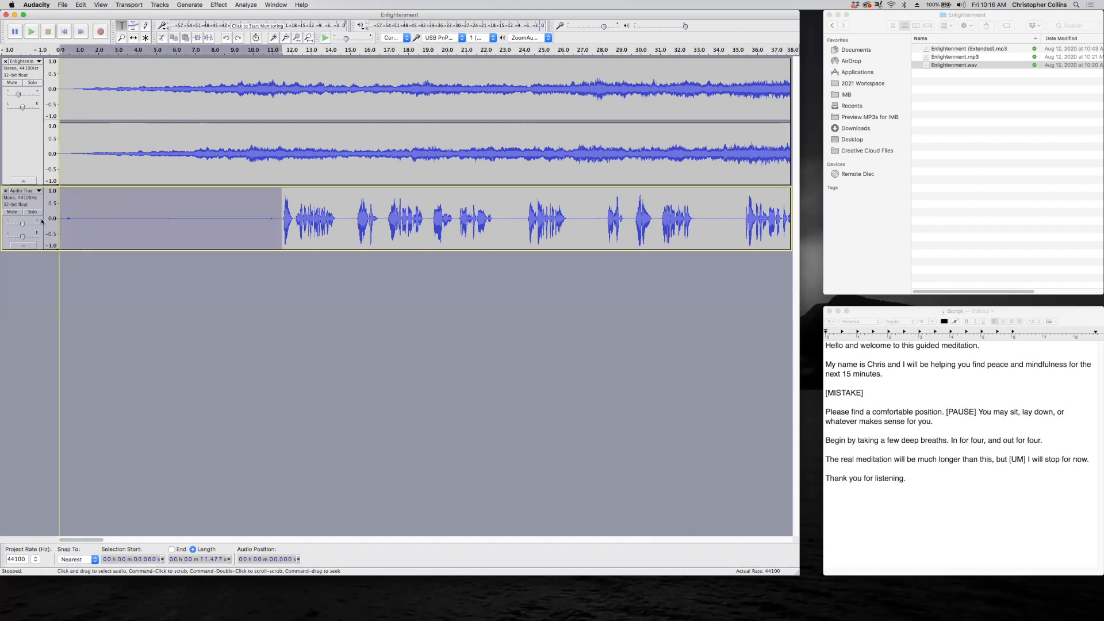
left_click(217, 5)
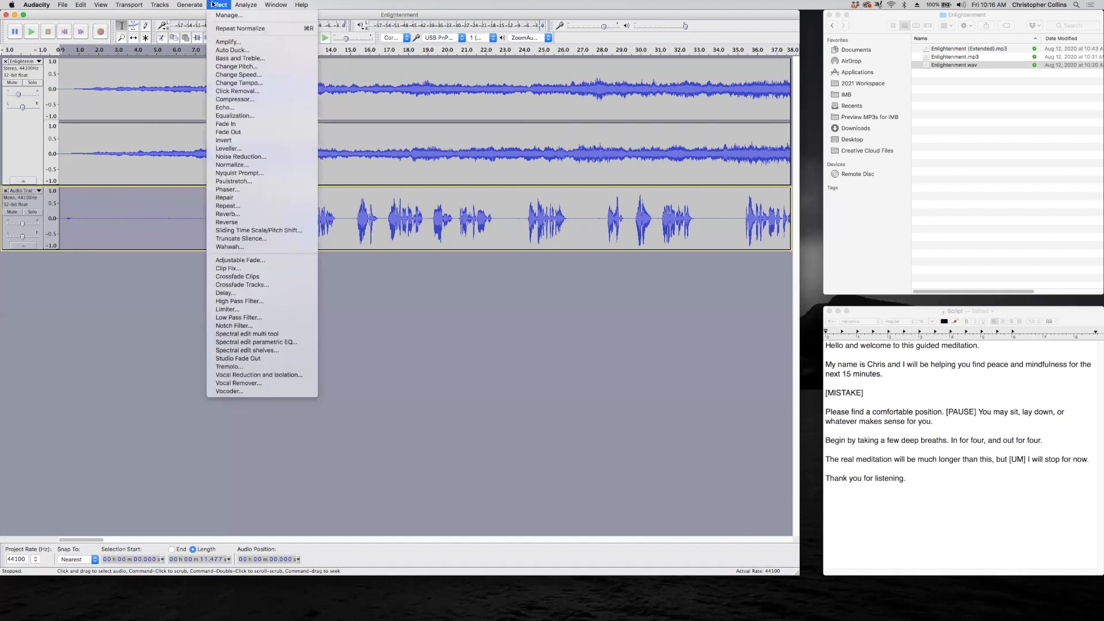
left_click(234, 41)
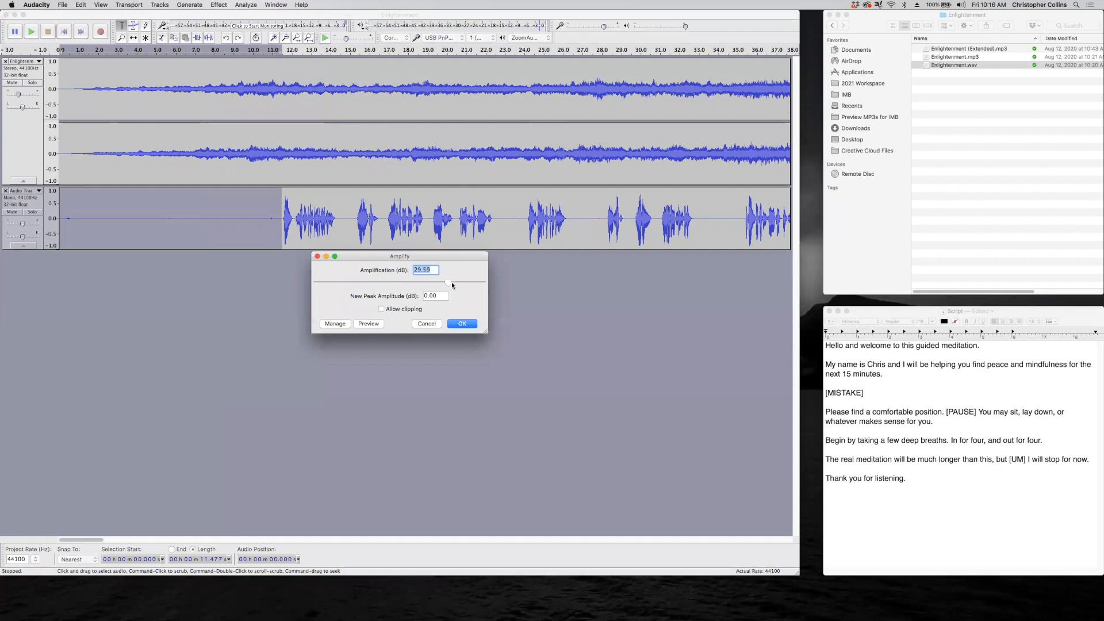
left_click_drag(450, 282, 233, 288)
left_click(462, 325)
left_click(187, 305)
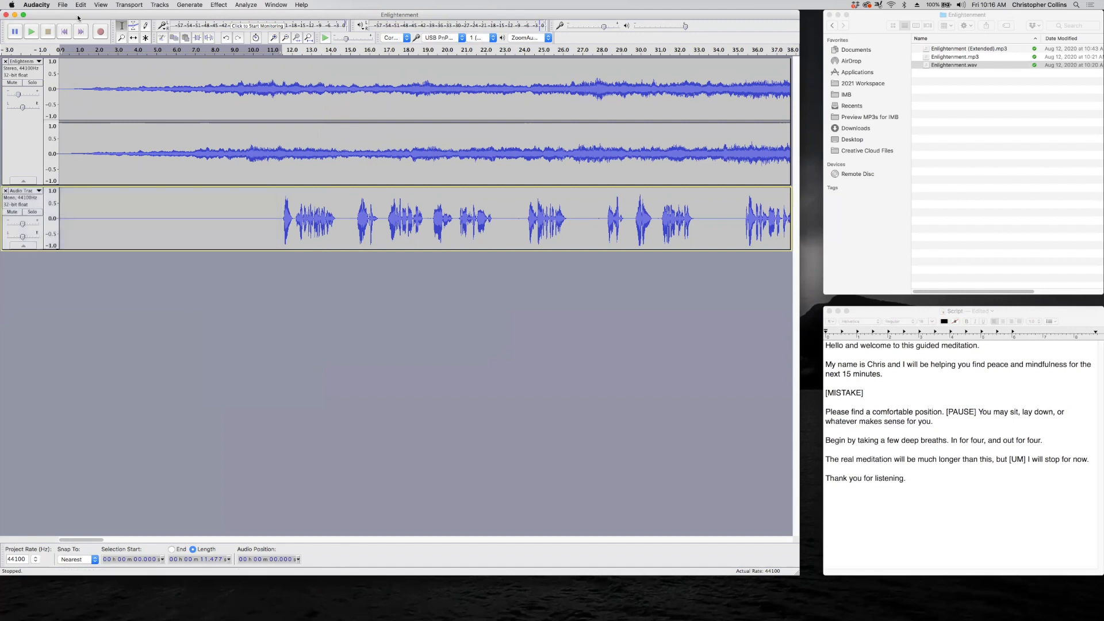
left_click(65, 32)
key("space")
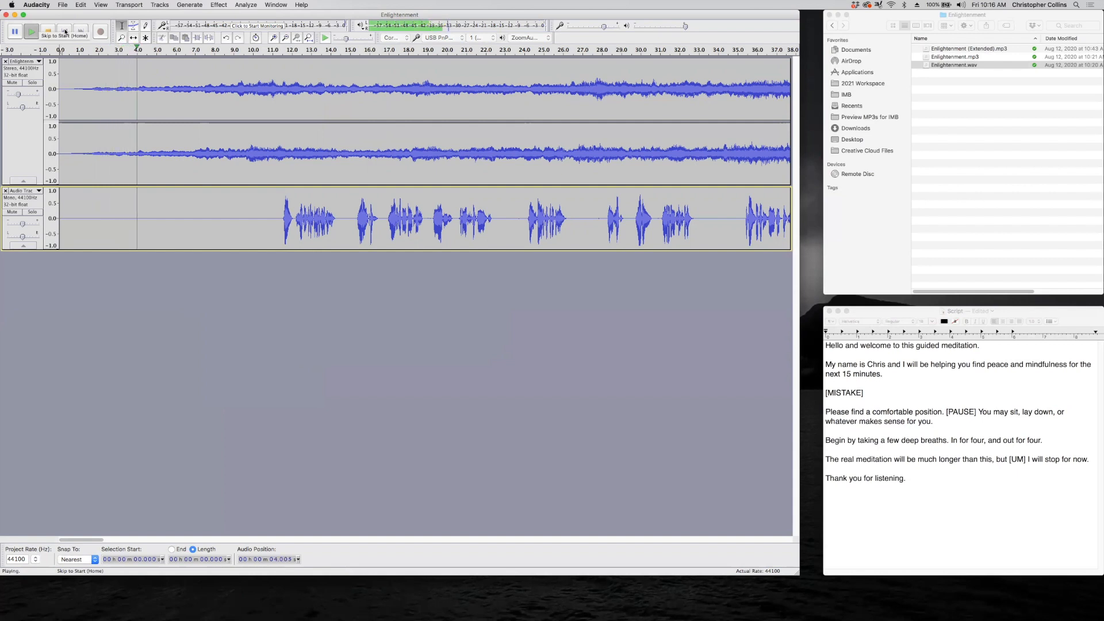
key("space")
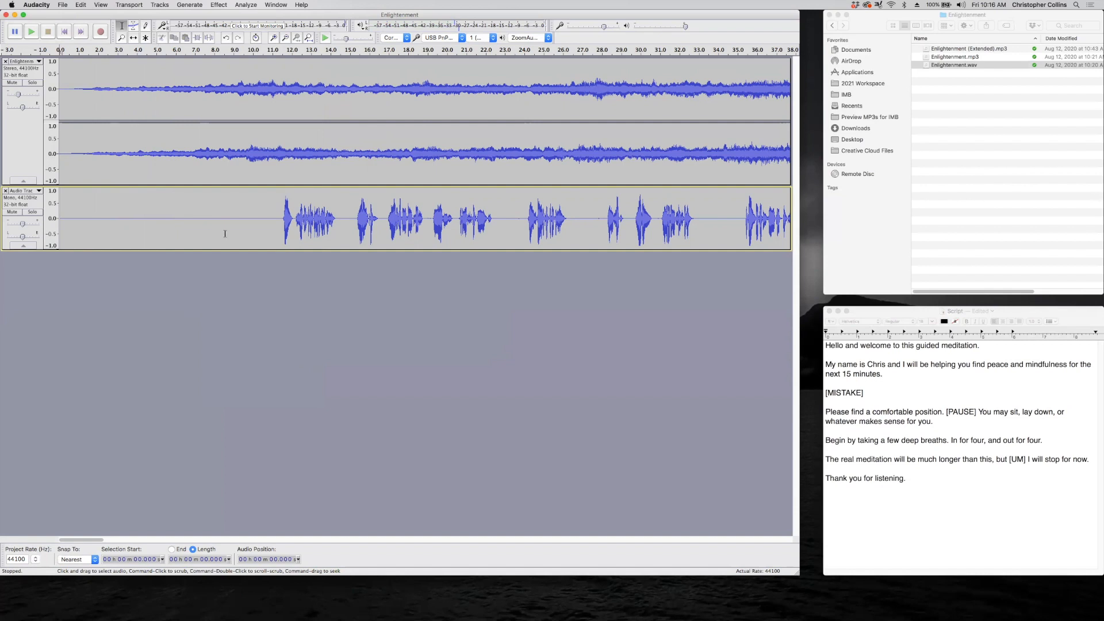
Step: Try inserting 5 seconds of generated silence at about 5.38 seconds in the voice track, and undo the insertion
left_click(506, 221)
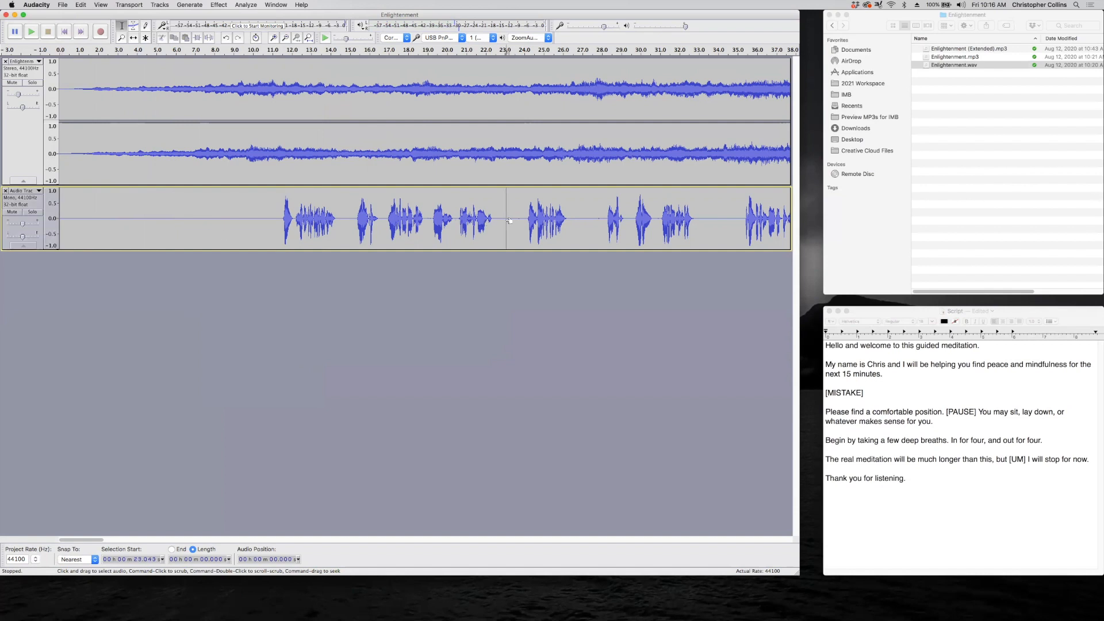
left_click(586, 220)
left_click(219, 217)
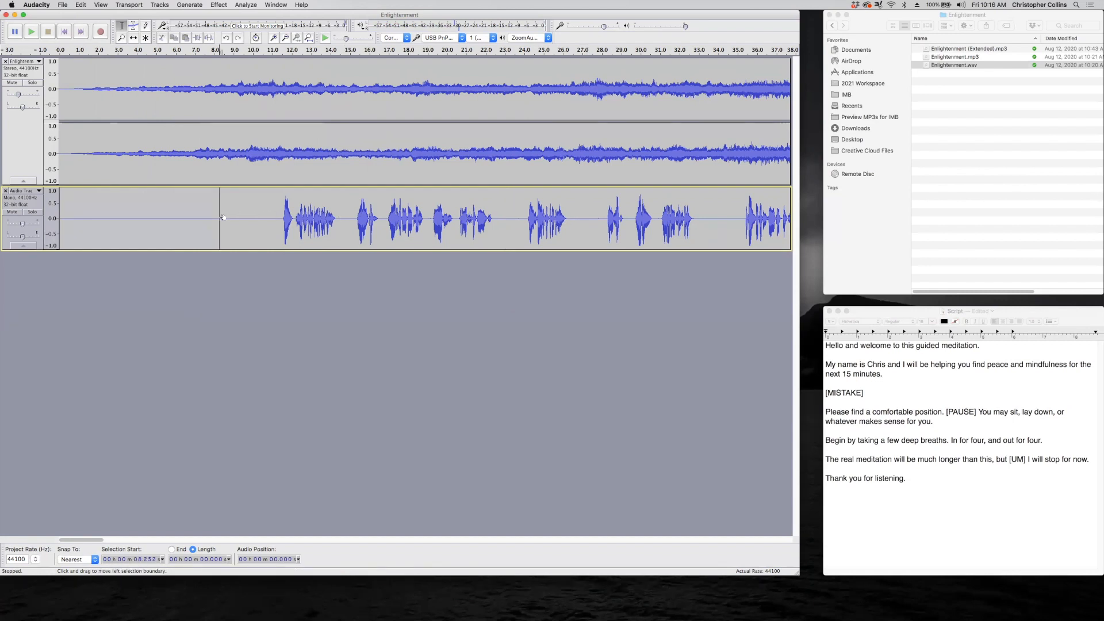
left_click(138, 217)
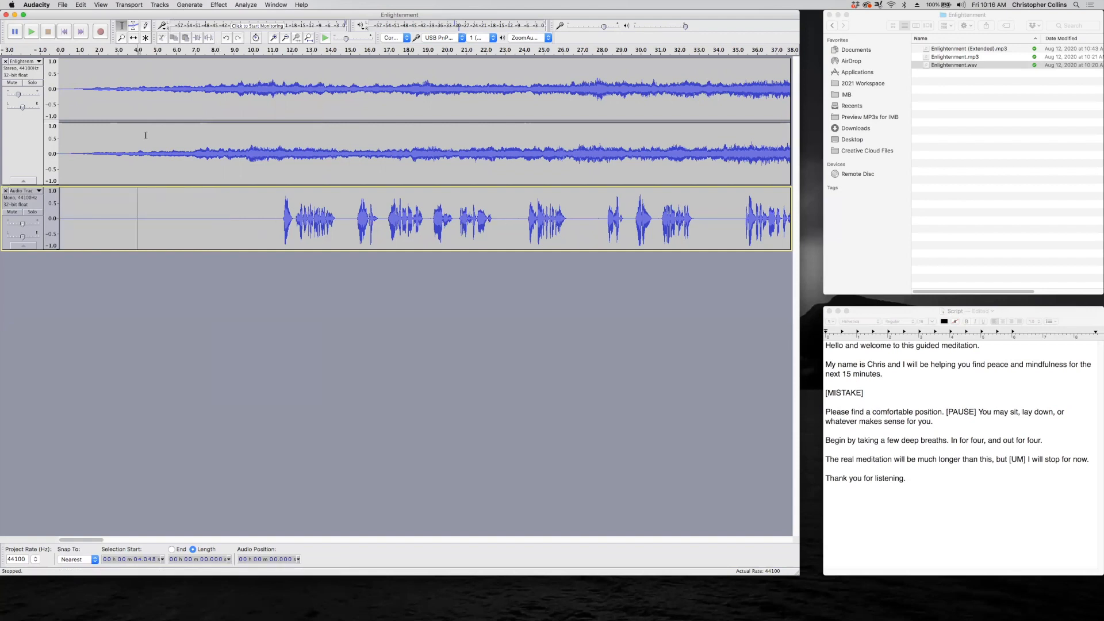
left_click(164, 213)
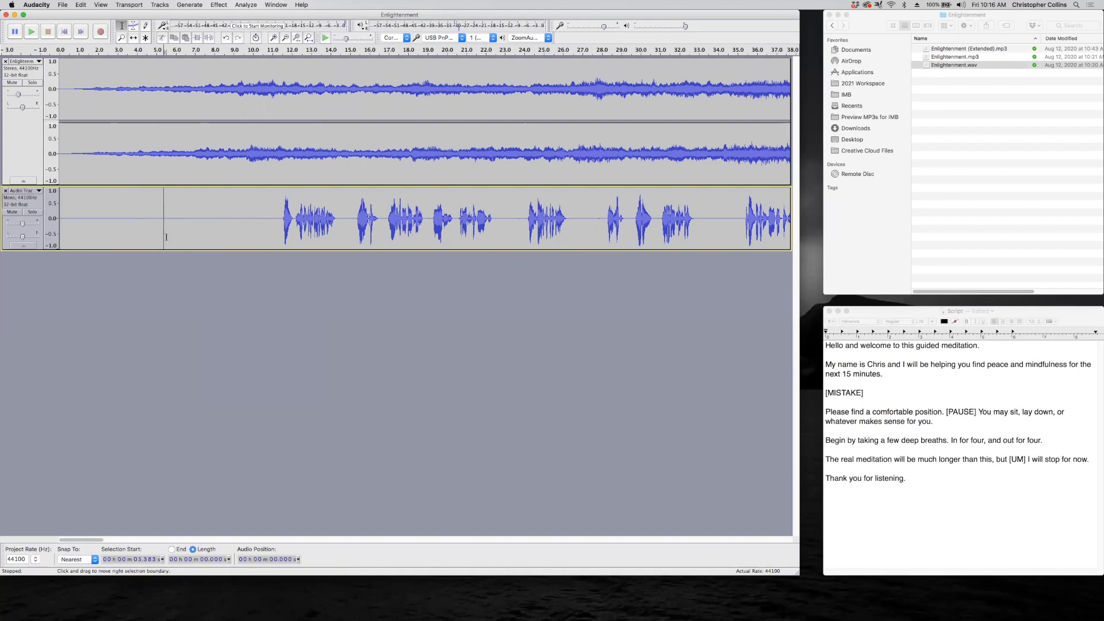
left_click(197, 5)
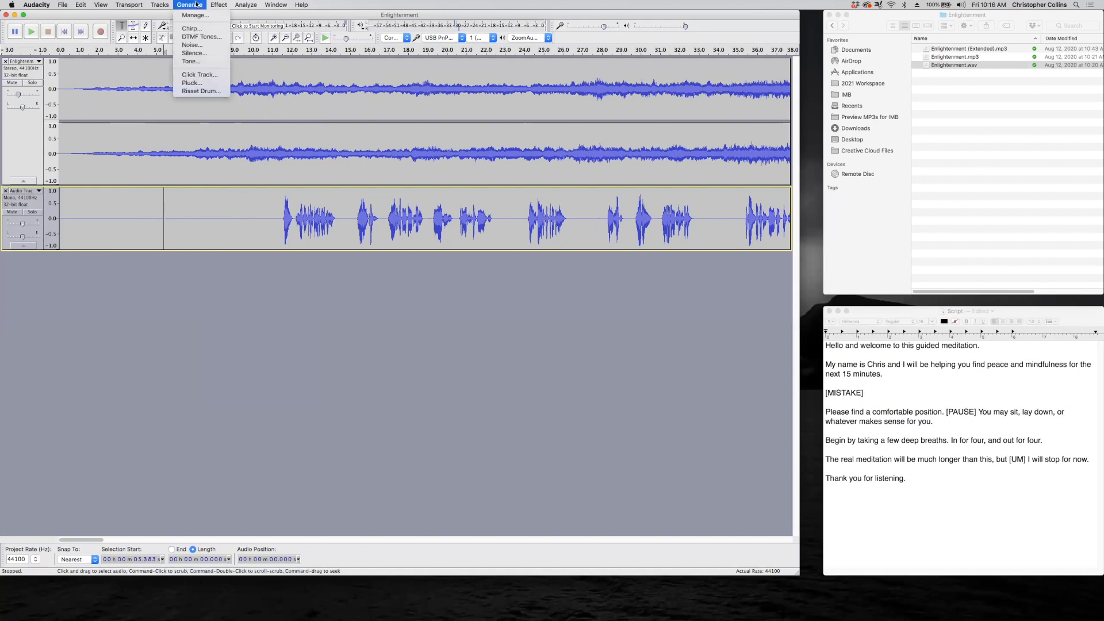
left_click(194, 53)
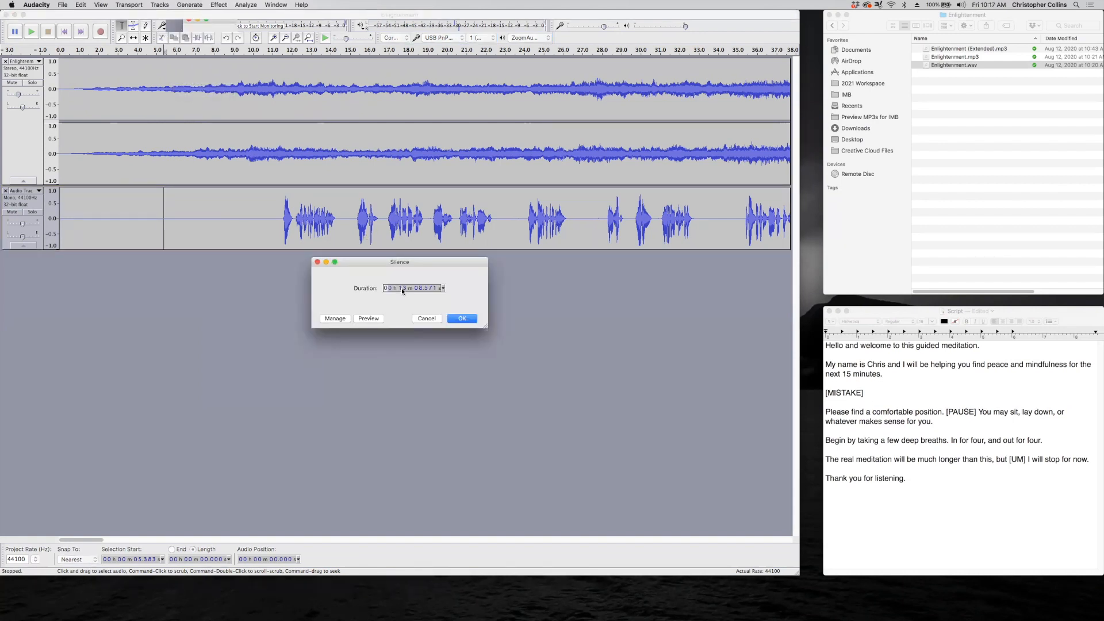
type("0 m 05.000")
left_click(460, 318)
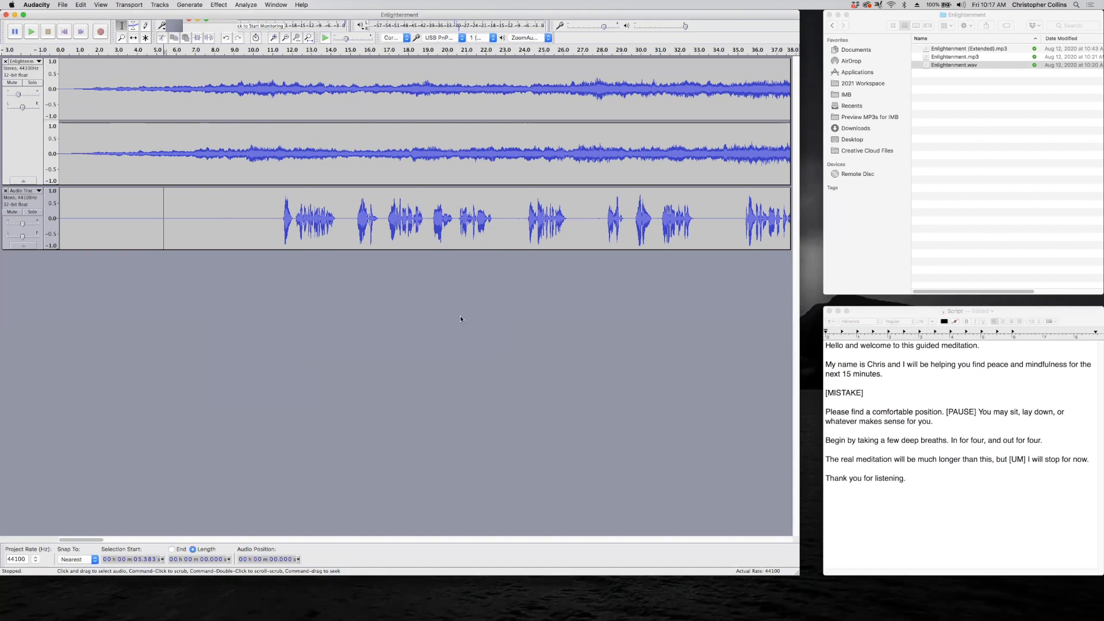
left_click(382, 310)
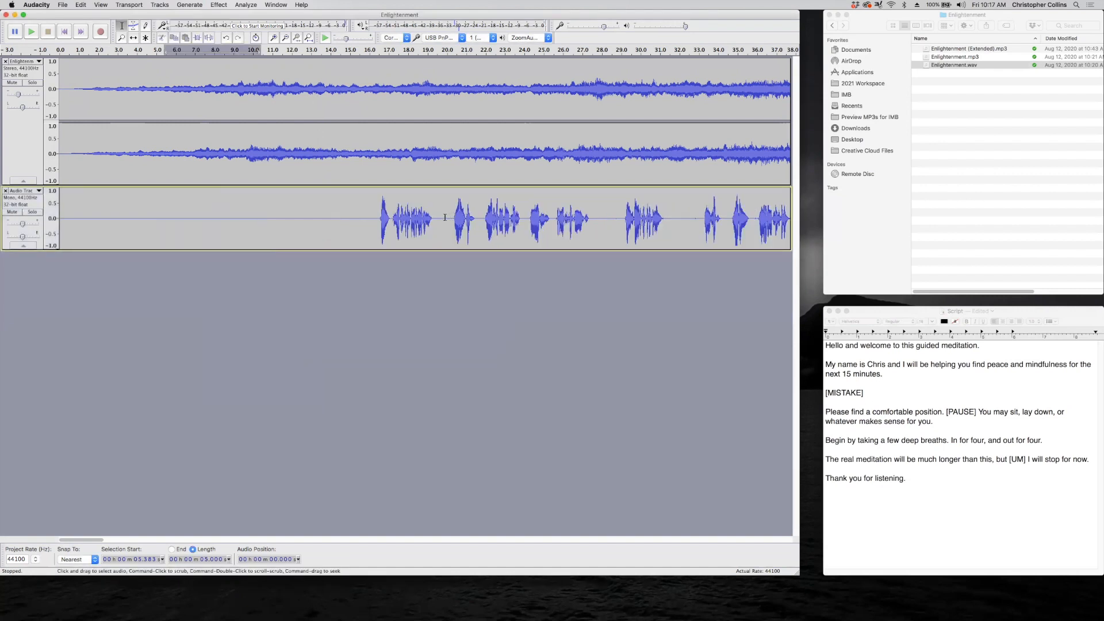
key("super+z")
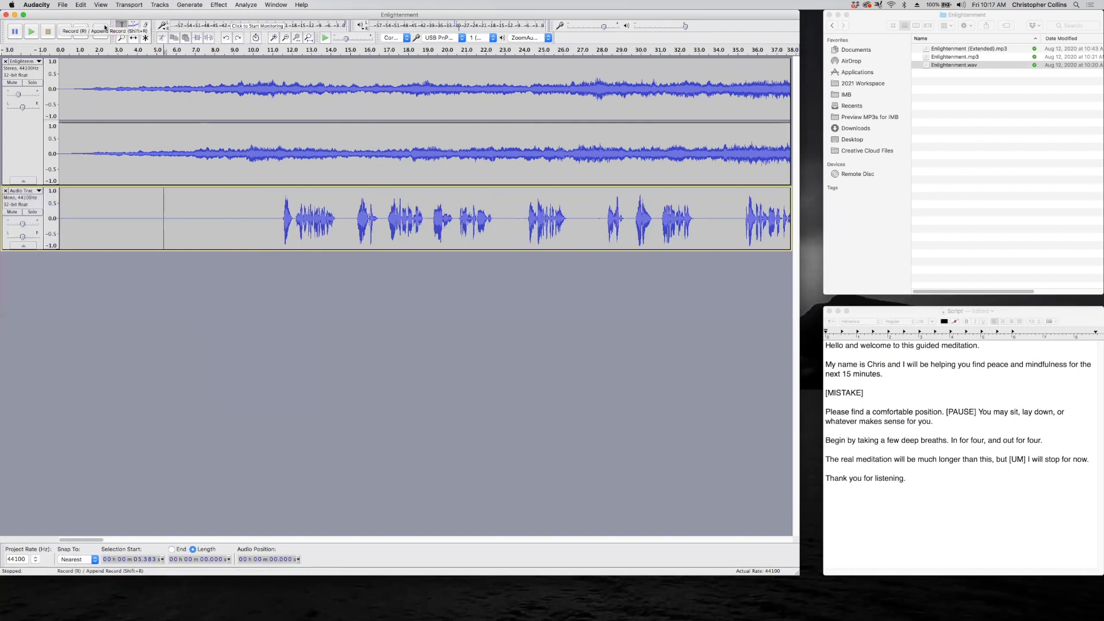
Step: Delete the background music from about 1 minute 8.7 seconds to the end of its track
left_click(309, 38)
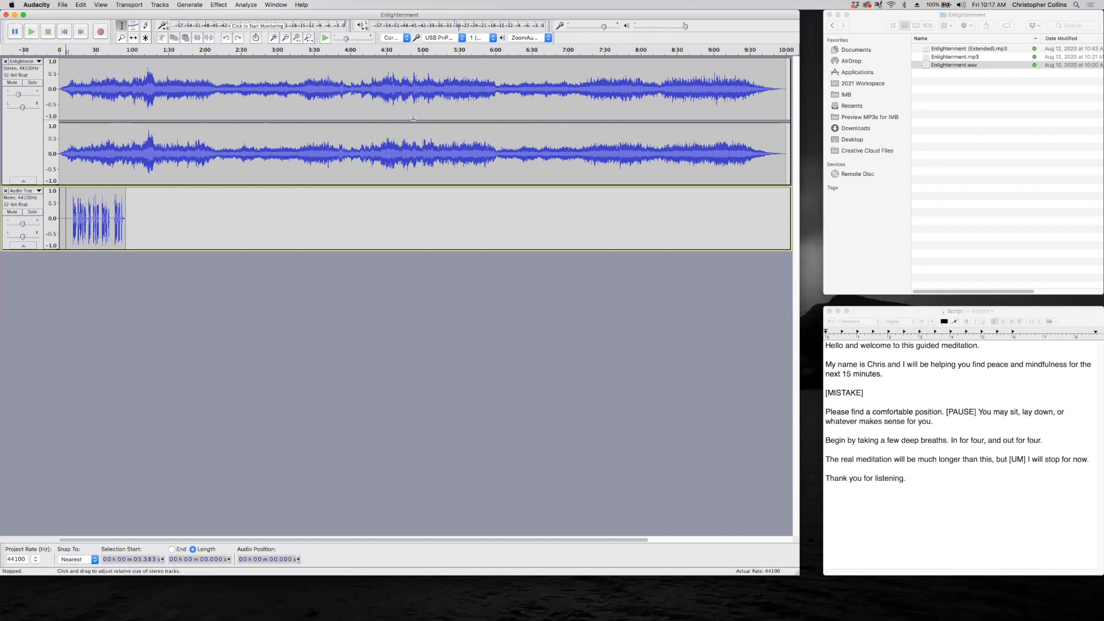
left_click_drag(789, 112, 141, 155)
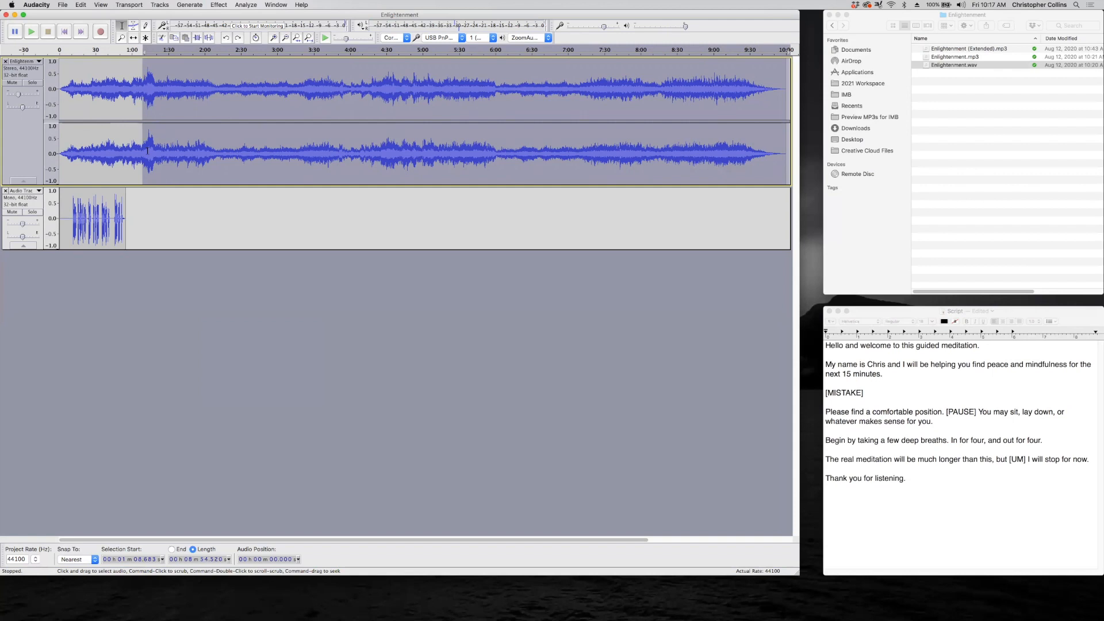
key("Delete")
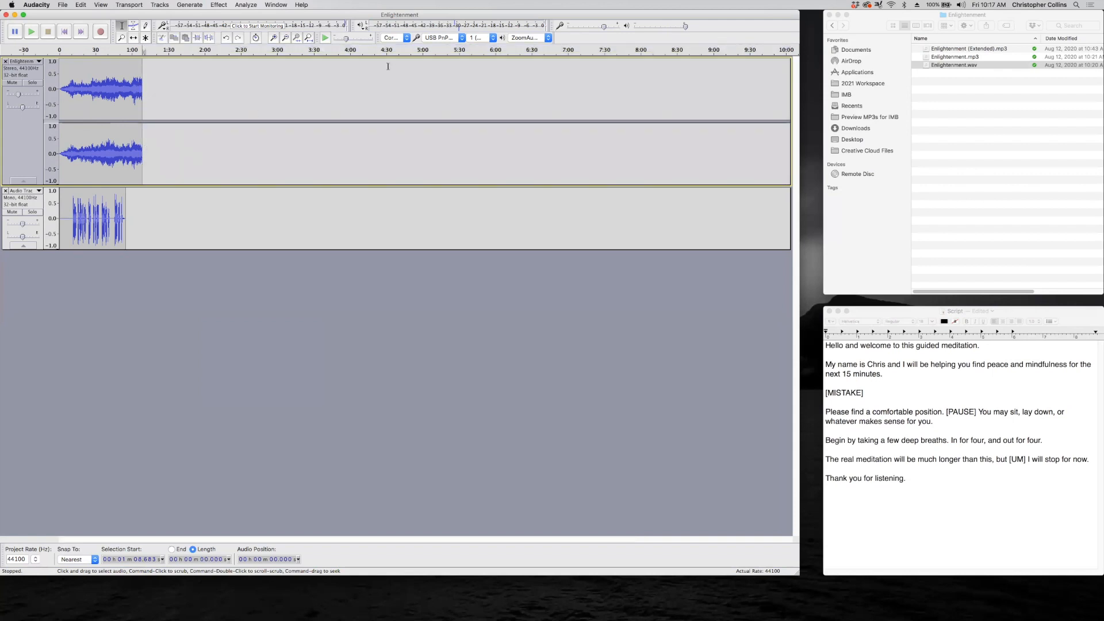
Step: Apply Fade Out to the last 13.39 seconds of the background music, starting at about 55.3 seconds, just after the voice-over ends
left_click(275, 38)
left_click(276, 38)
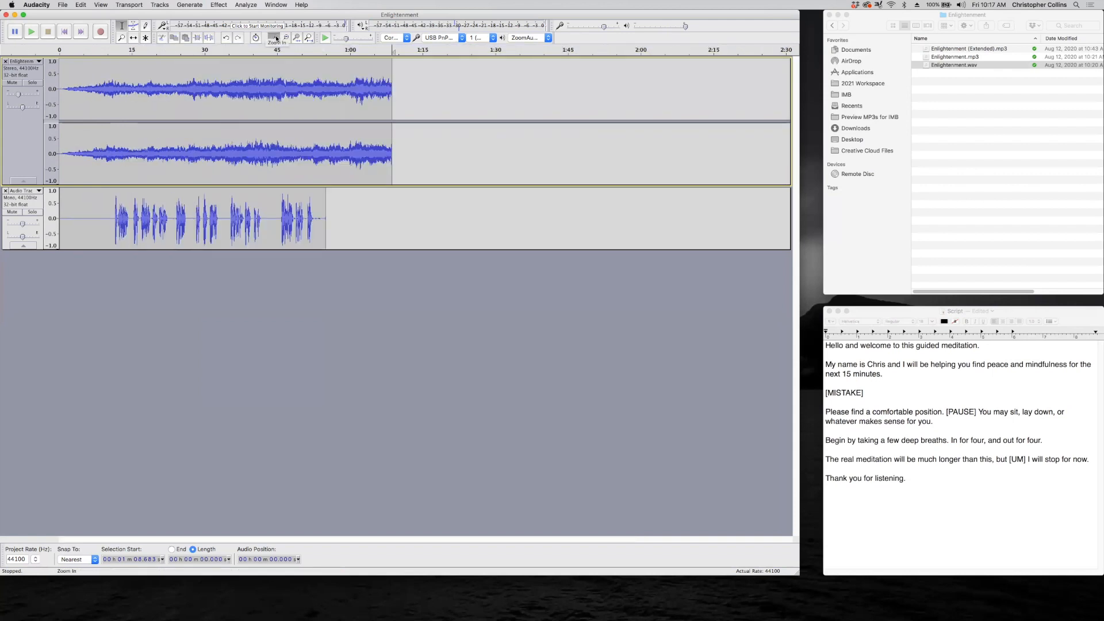
left_click(275, 38)
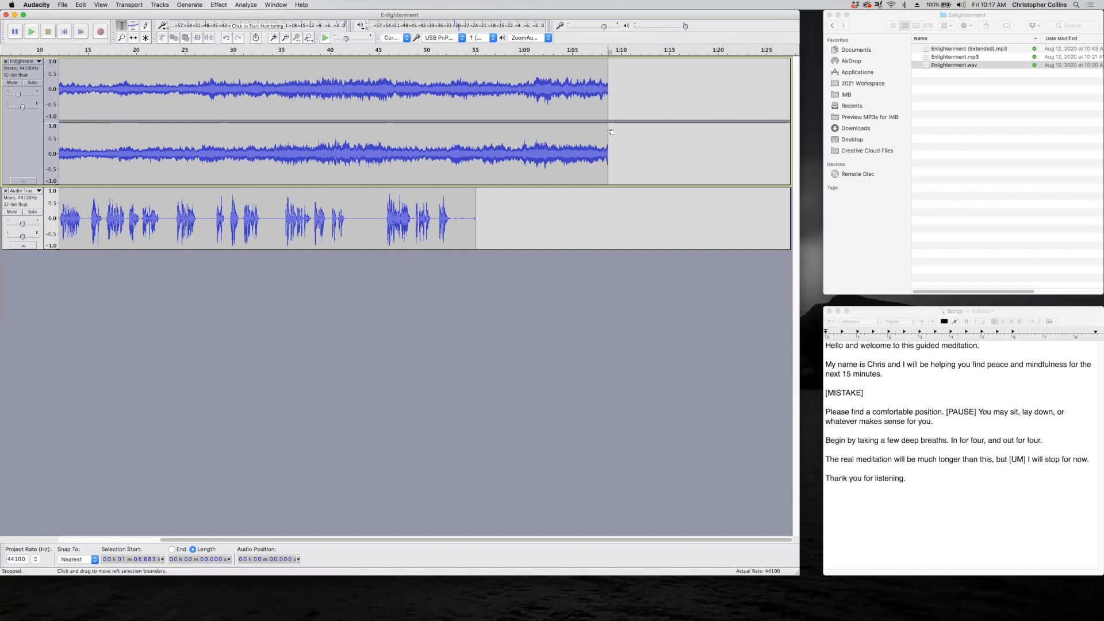
left_click_drag(610, 132, 482, 138)
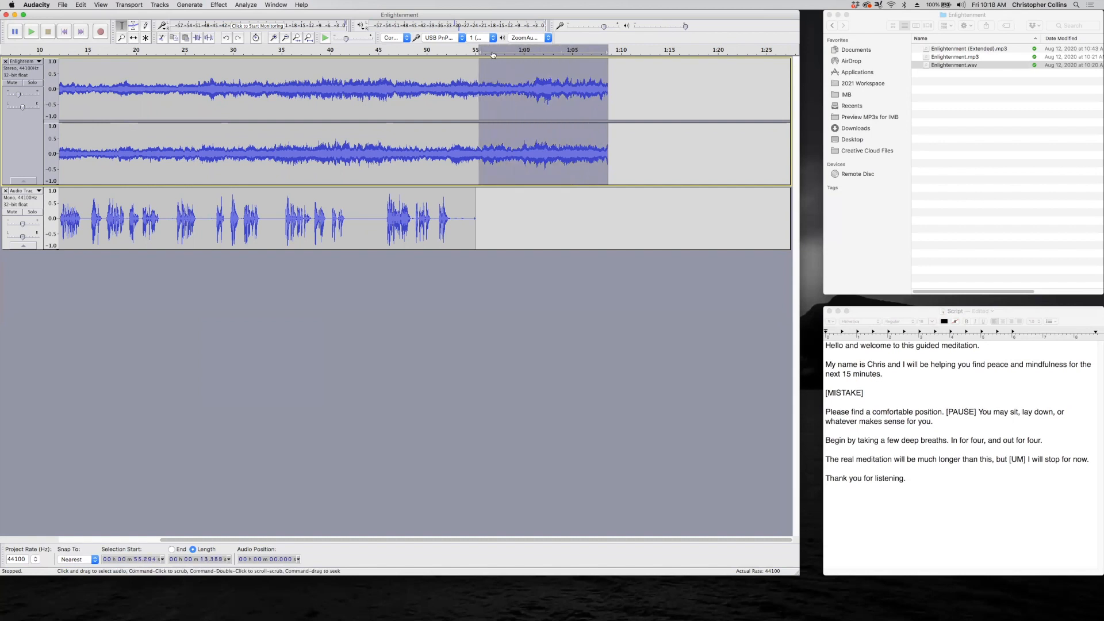
left_click(215, 5)
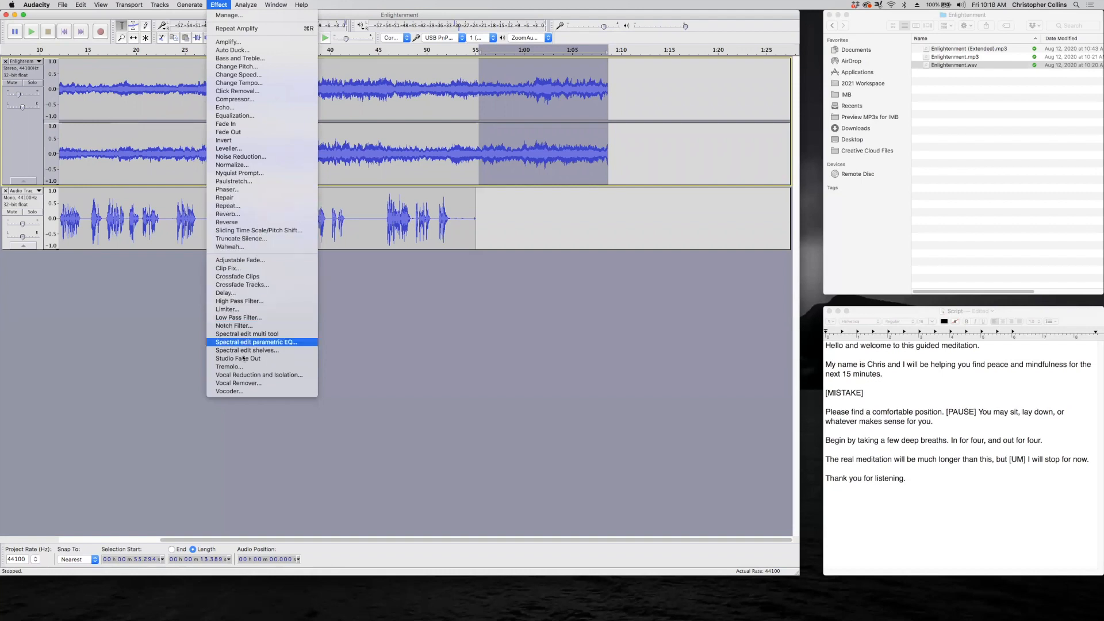
left_click(239, 132)
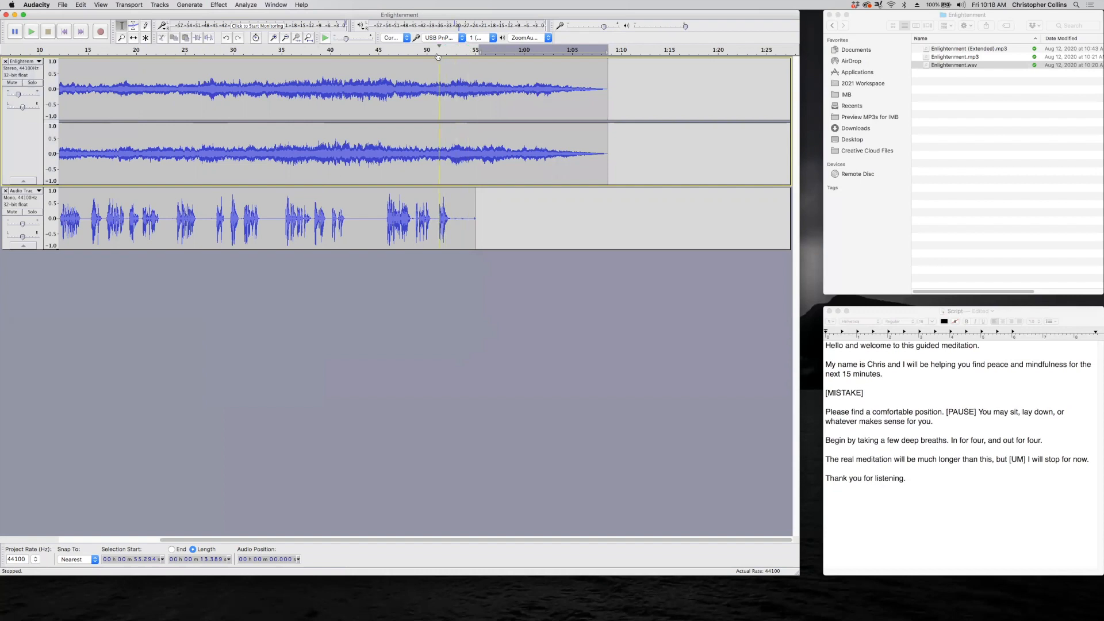
Step: Delete the leftover tail of the voice track from about 52.5 seconds onward, and return to the start of the project
left_click_drag(487, 210, 453, 216)
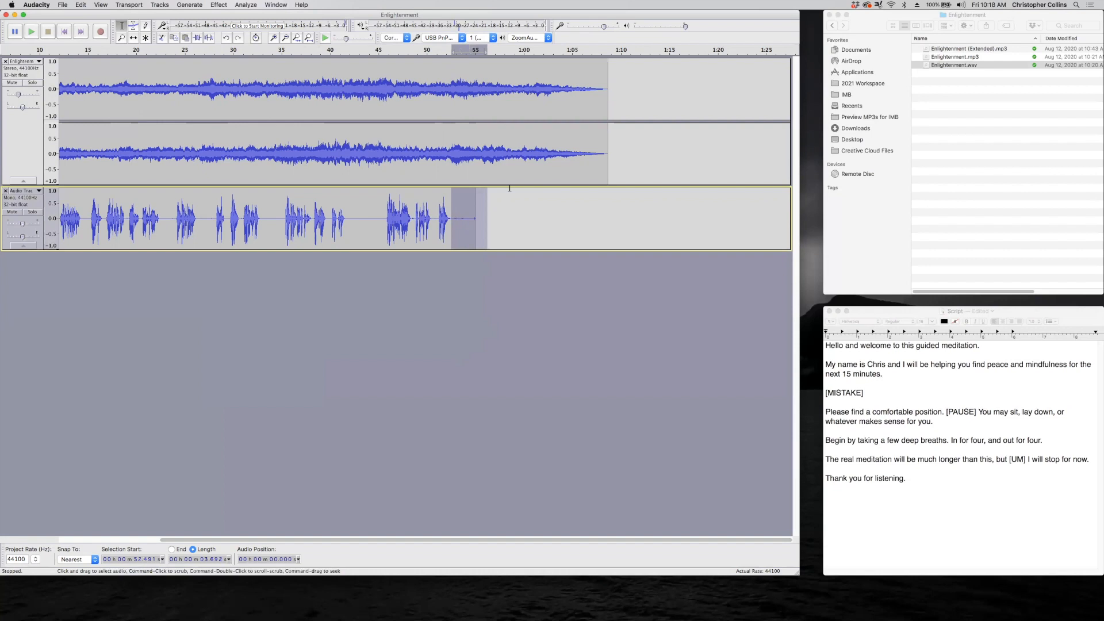
key("Delete")
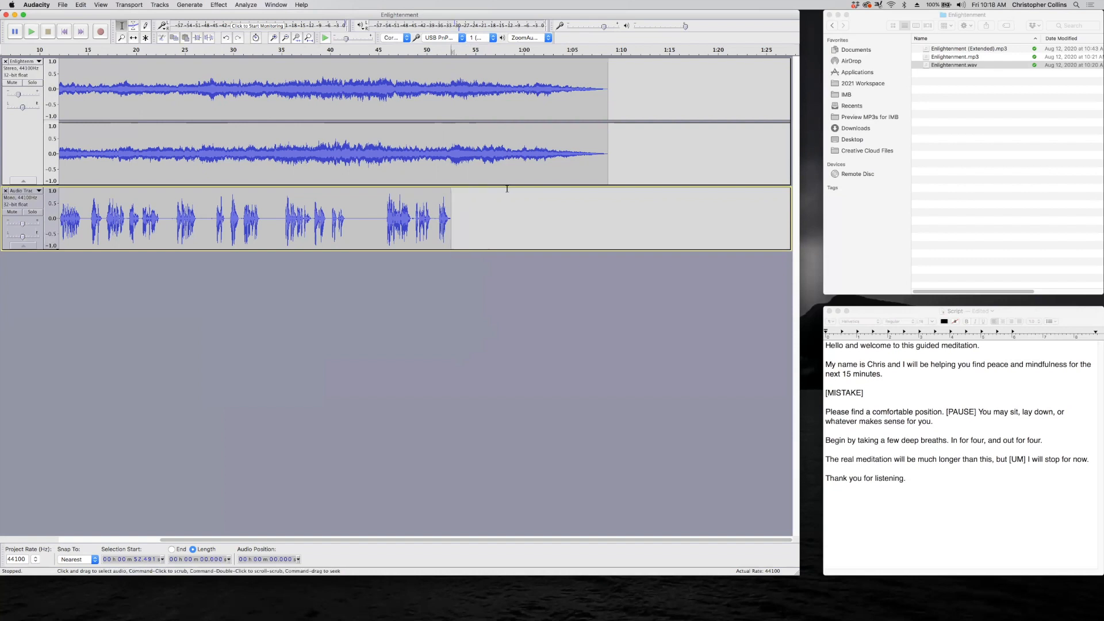
left_click(431, 51)
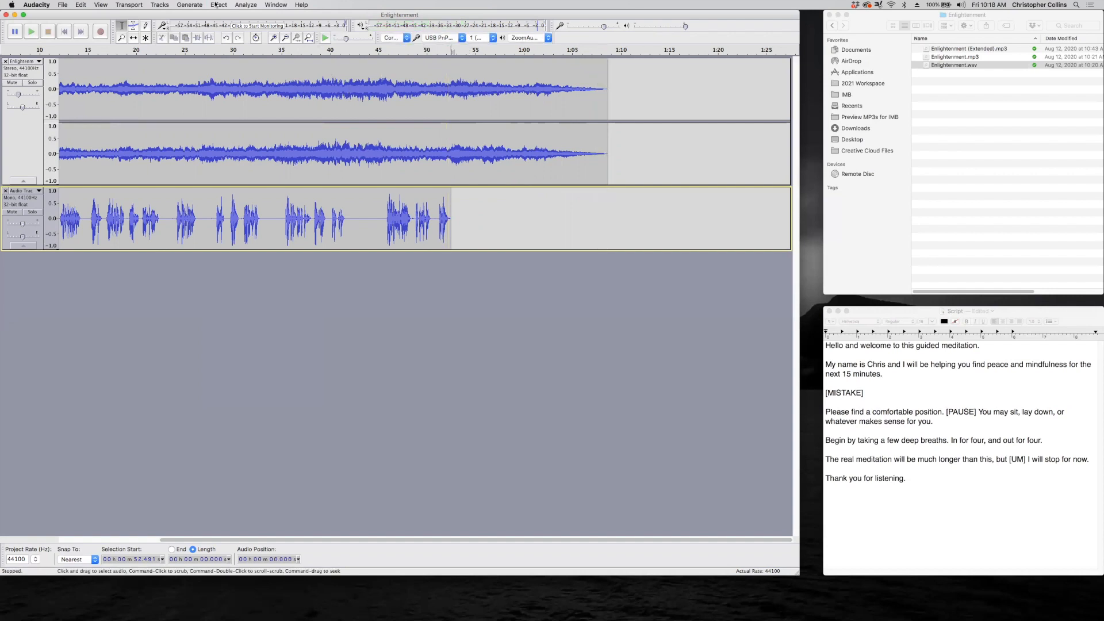
left_click(60, 34)
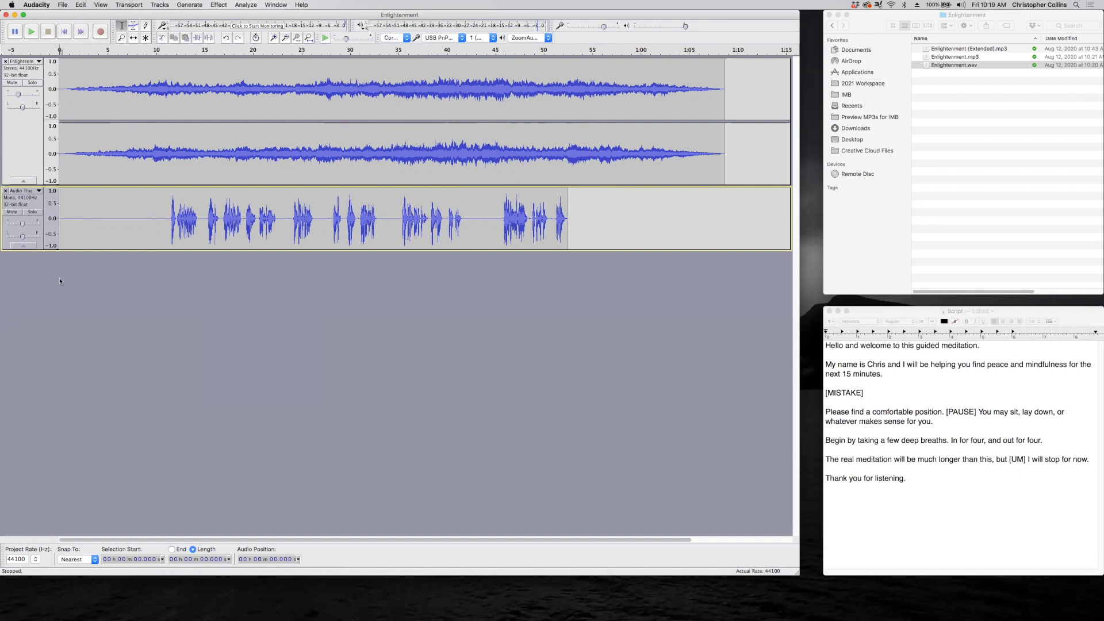
Step: Start exporting the mixed audio under the name Enlightenment, with the Desktop as the destination folder
left_click(60, 5)
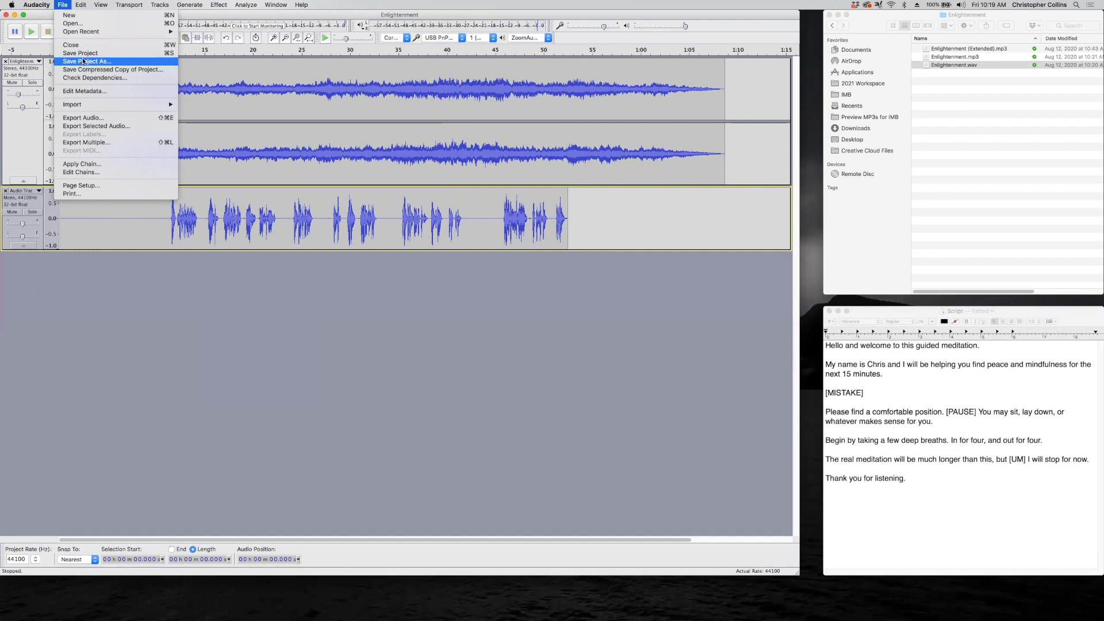
left_click(105, 118)
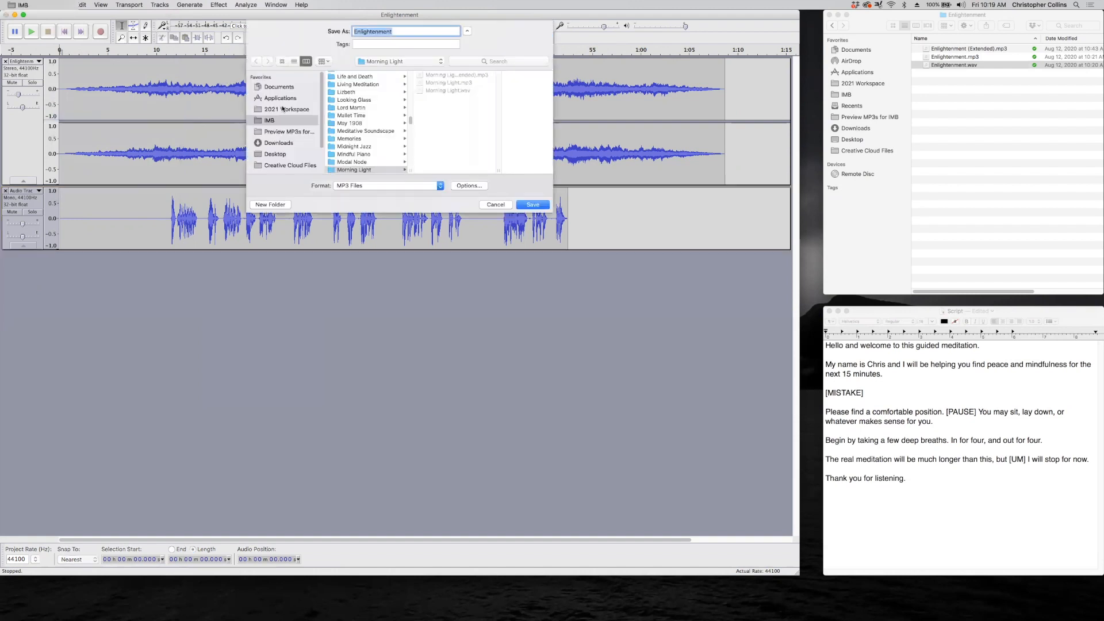
left_click(277, 154)
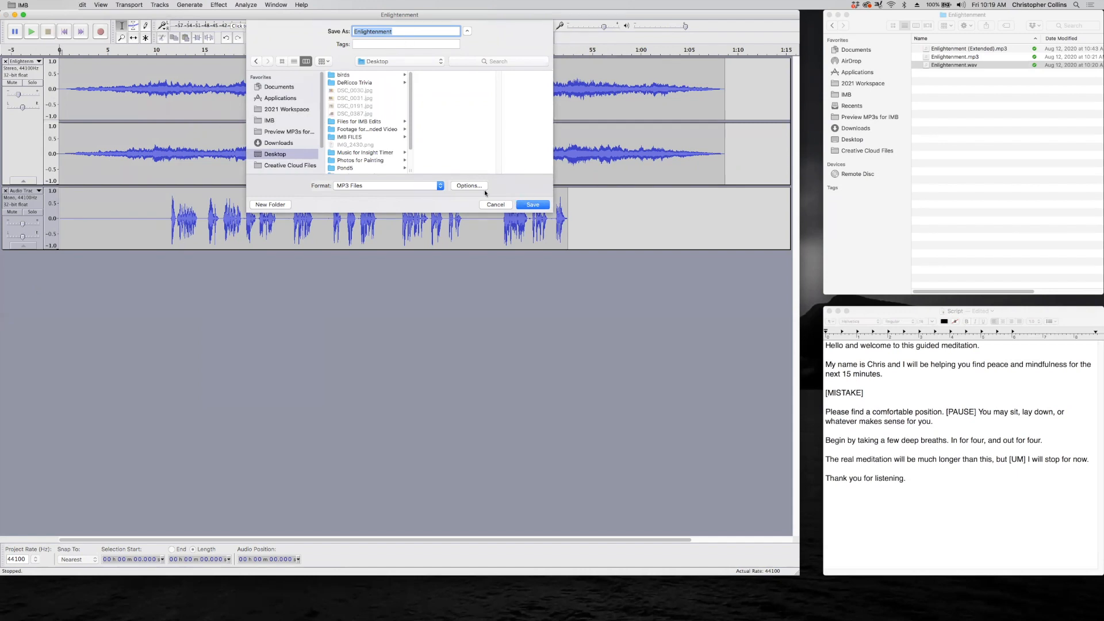
Step: Switch the export format back and forth between WAV (Microsoft) 32-bit float PCM and MP3 Files
left_click(434, 185)
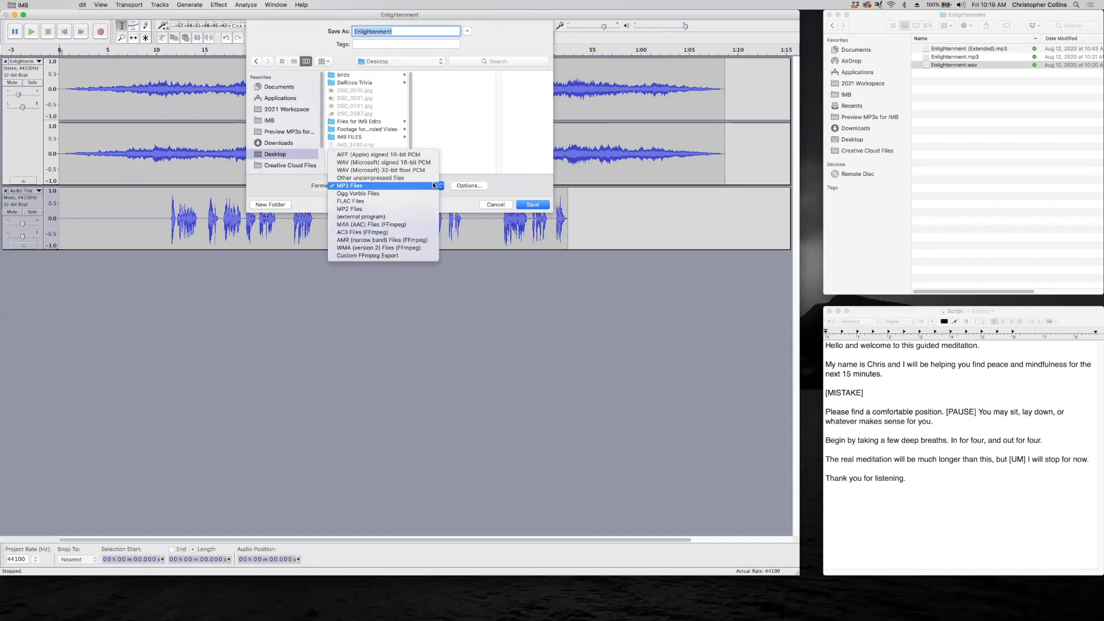
left_click(400, 171)
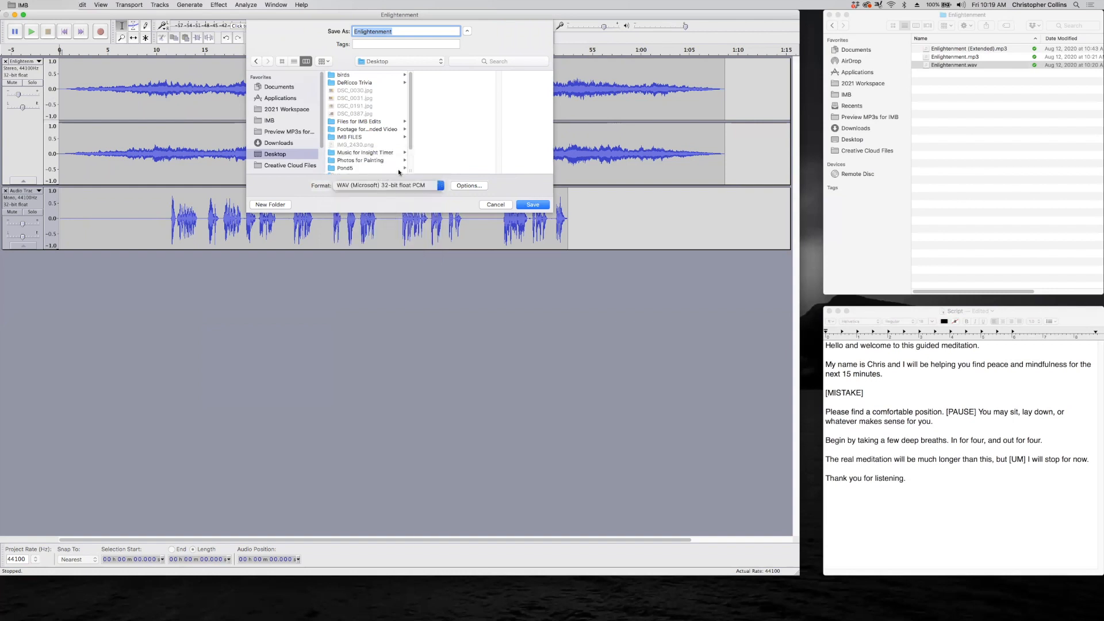
left_click(426, 187)
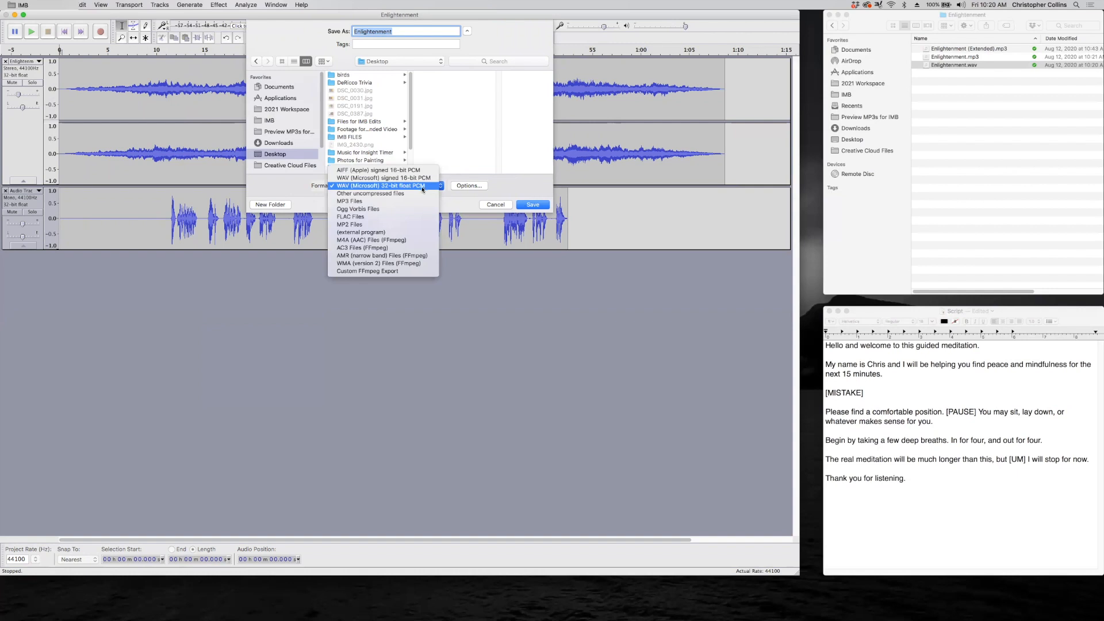
left_click(377, 202)
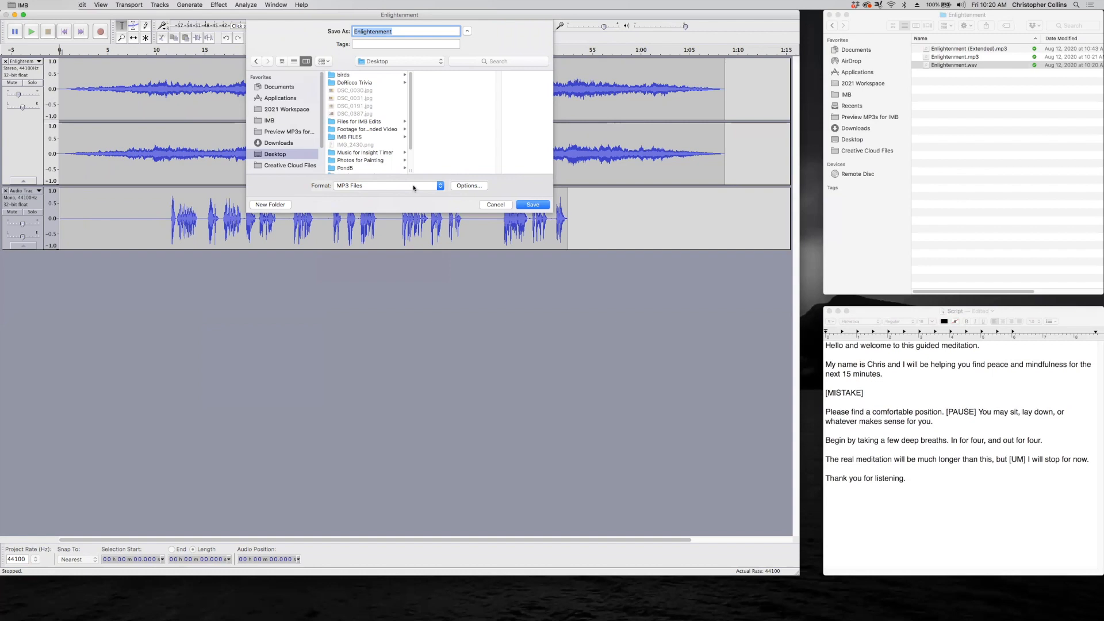
left_click(414, 187)
left_click(408, 170)
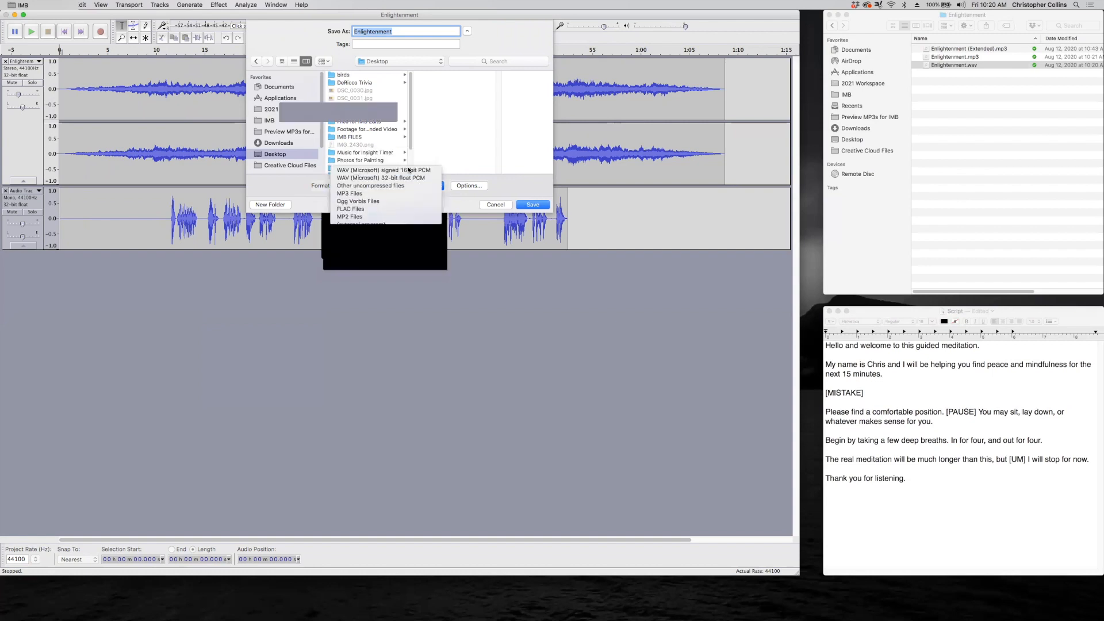
left_click(406, 185)
left_click(407, 201)
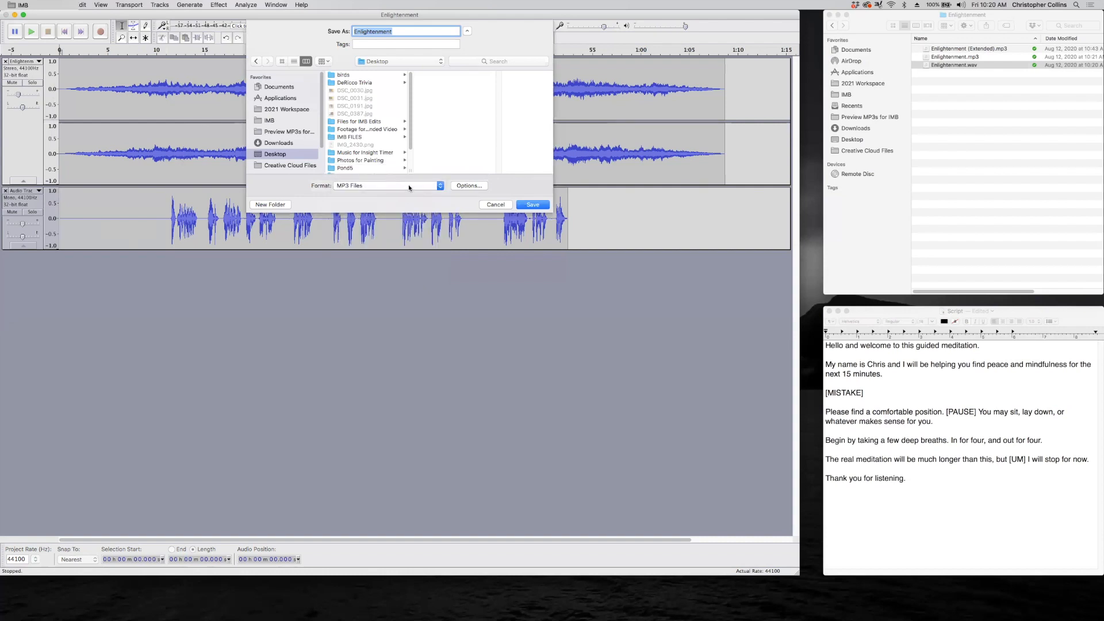
Step: Set the export format to WAV (Microsoft) 32-bit float PCM, save, and accept the mixdown to two stereo channels
left_click(409, 187)
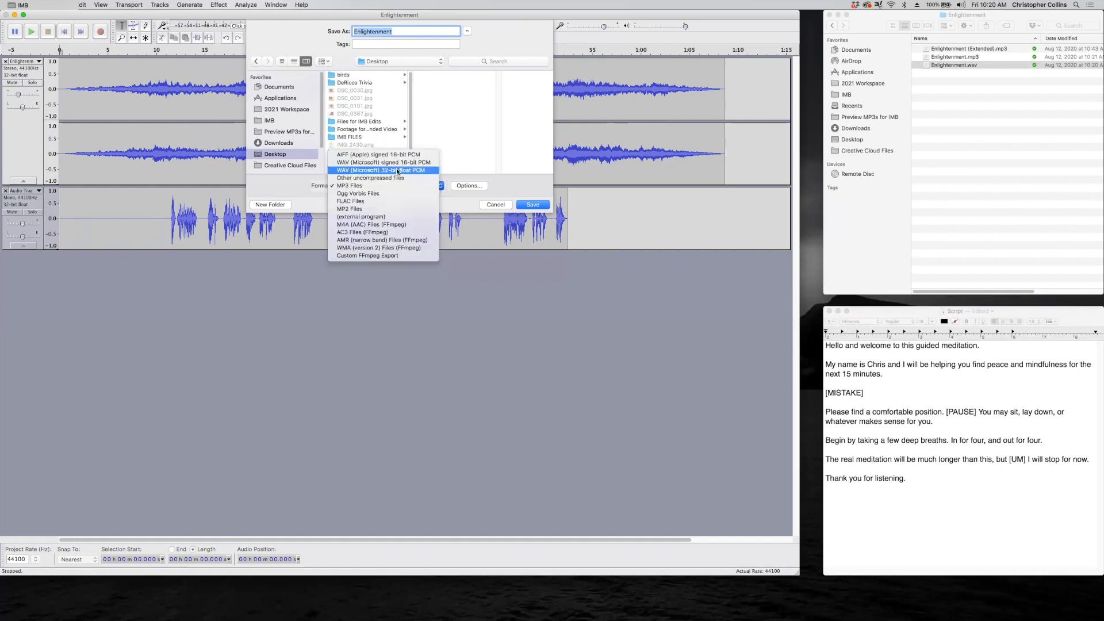
left_click(385, 170)
left_click(519, 205)
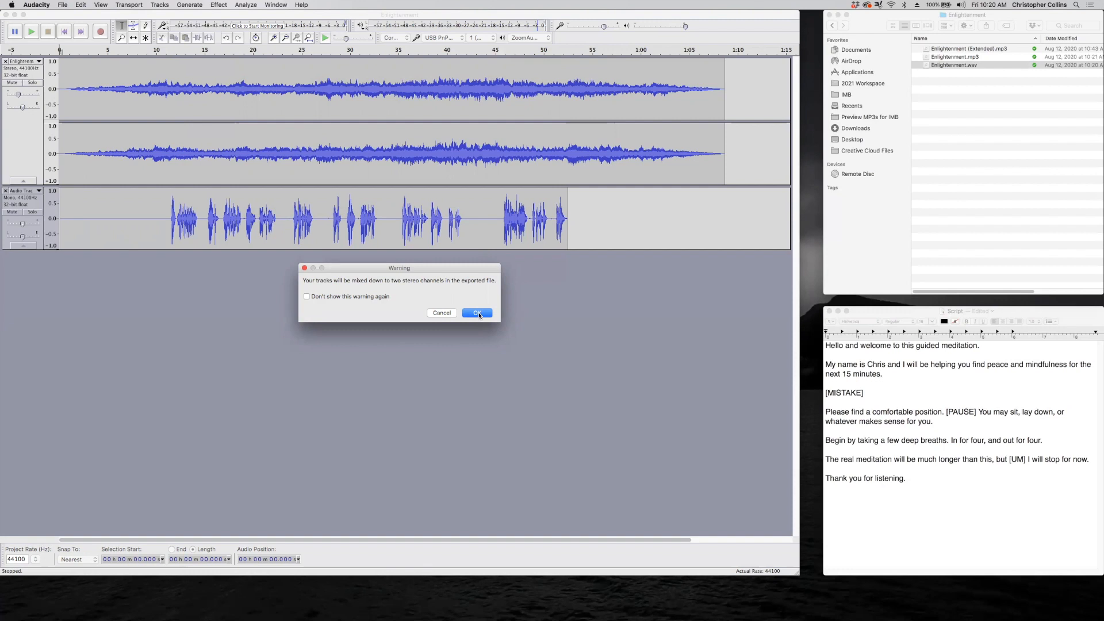
left_click(479, 313)
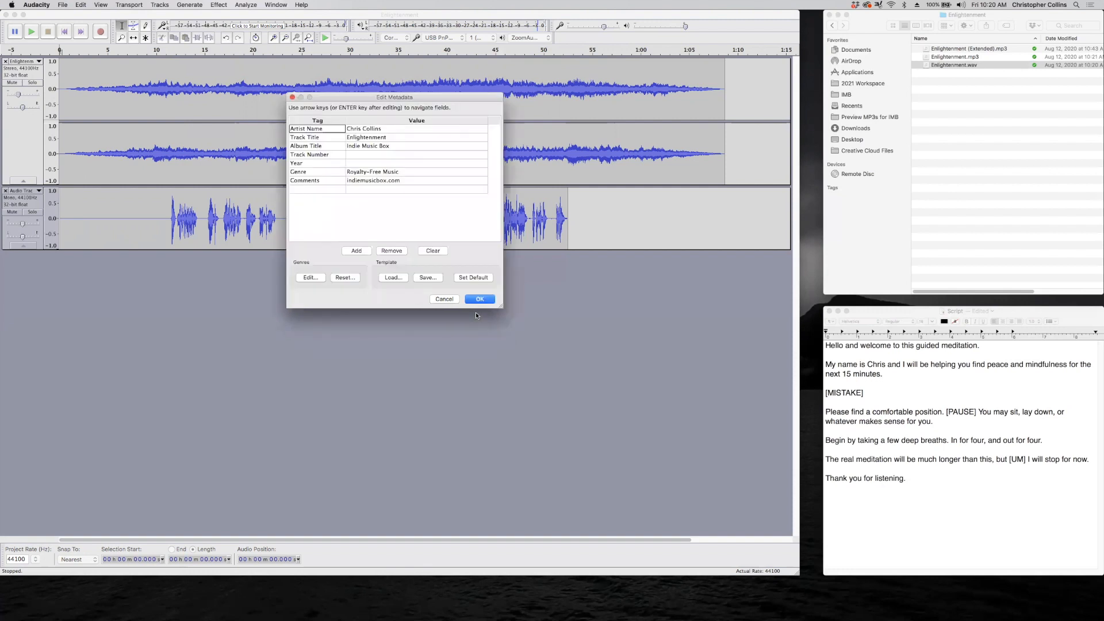
Step: Set the metadata's track title to Meditation and its album title to Meditation Album
left_click(397, 138)
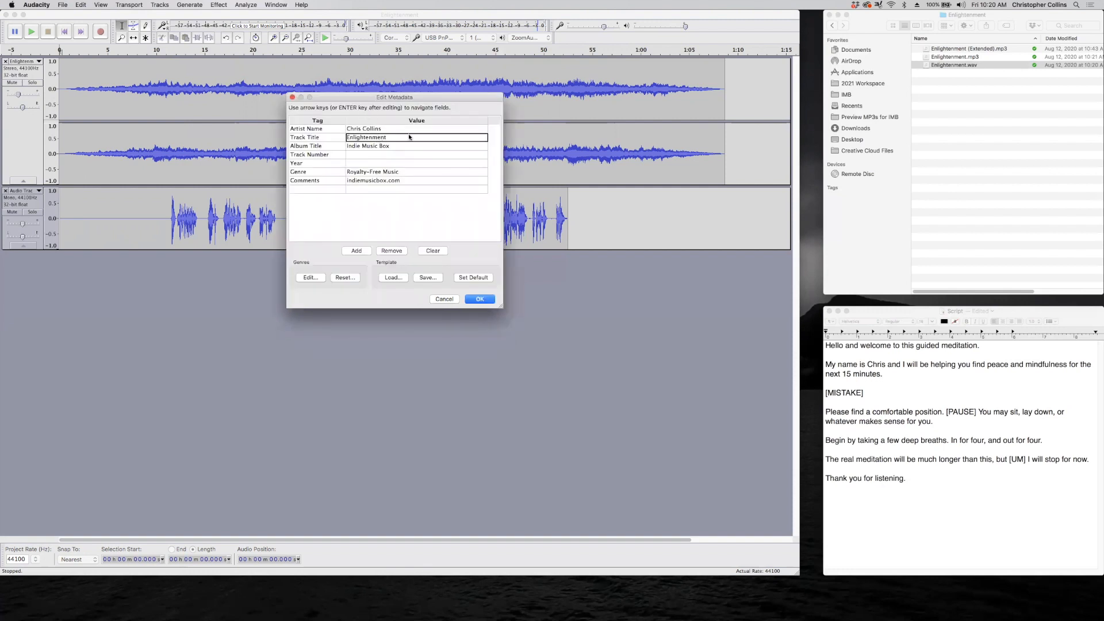
type("Medi")
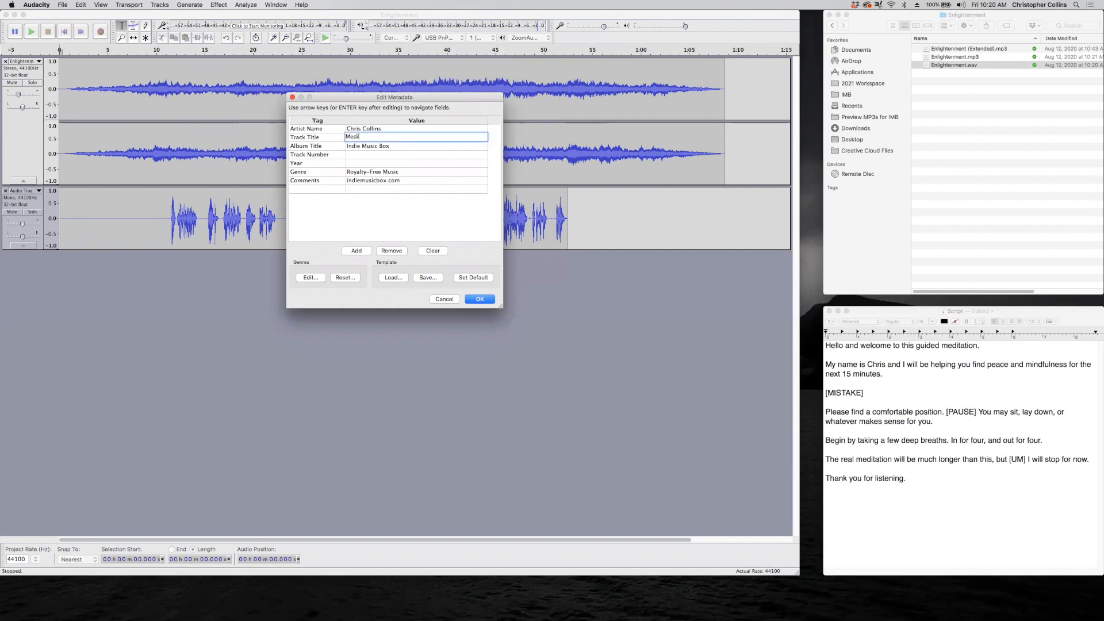
type("tation")
left_click(384, 146)
key("super+a")
type("M")
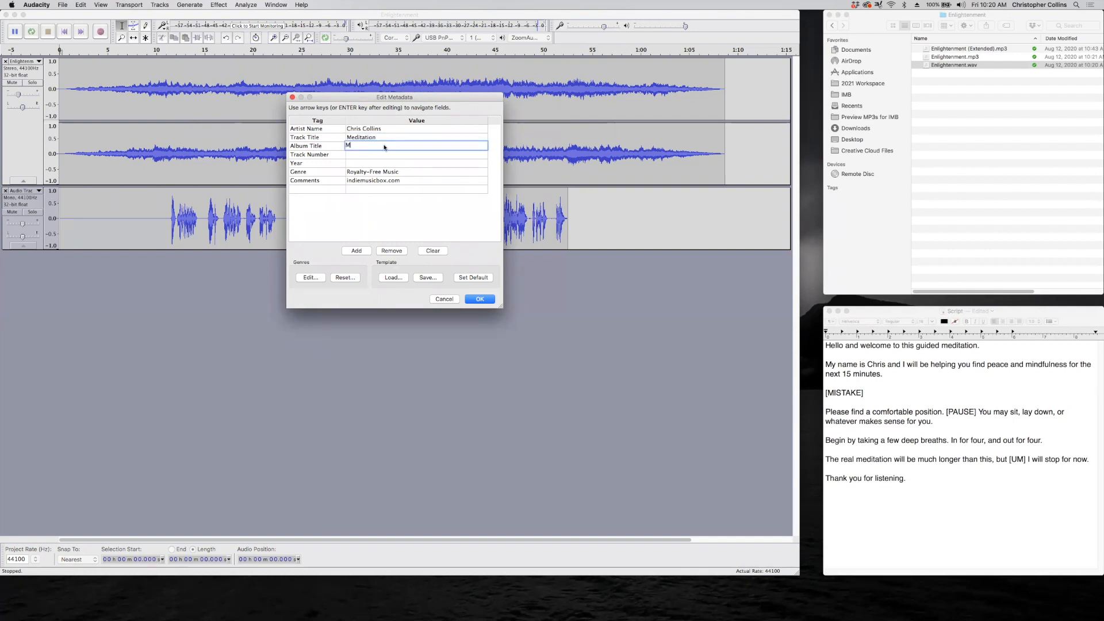
type("editation Album")
left_click(377, 174)
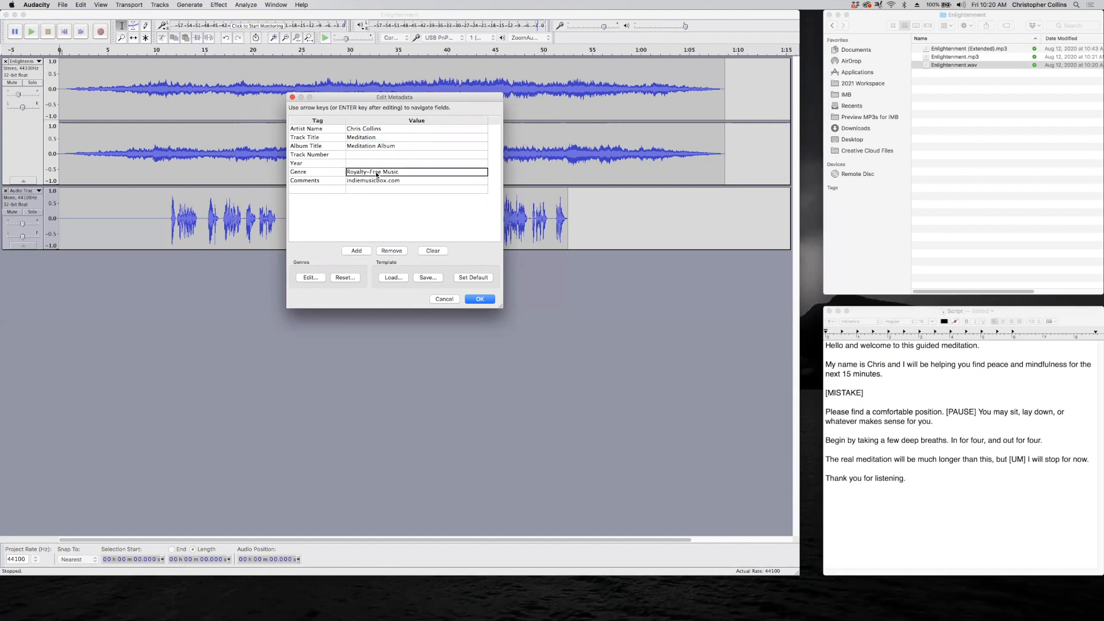
Step: Clear all metadata values, enter the artist's first name and the track title Meditation, and run the export
left_click(432, 250)
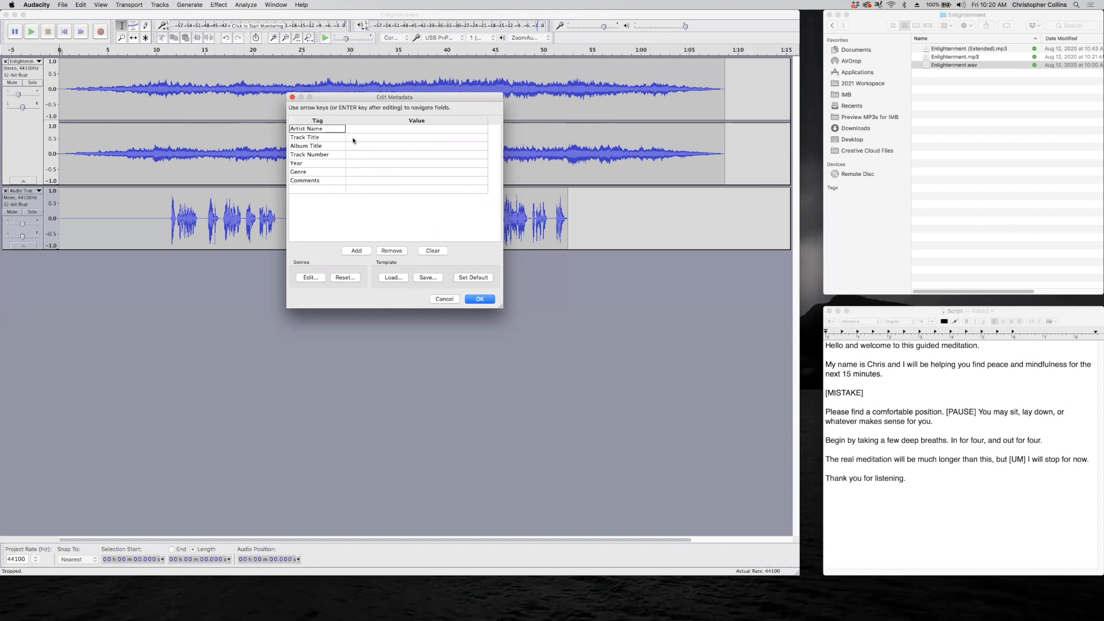
left_click(357, 132)
type("ris")
key("Return")
key("Tab")
type("Meditation")
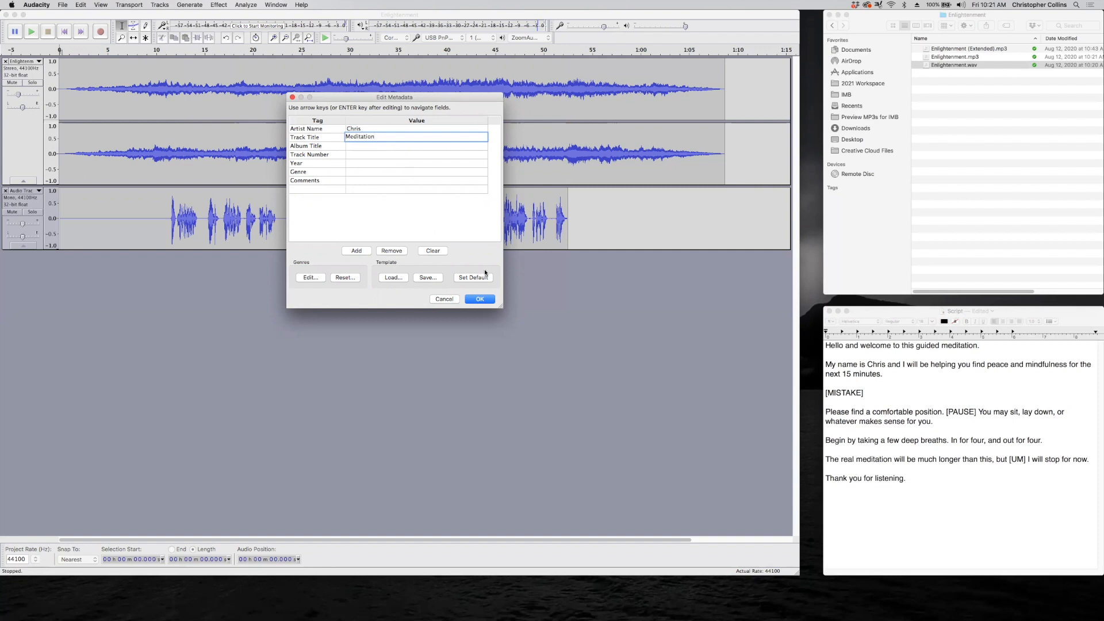
key("Return")
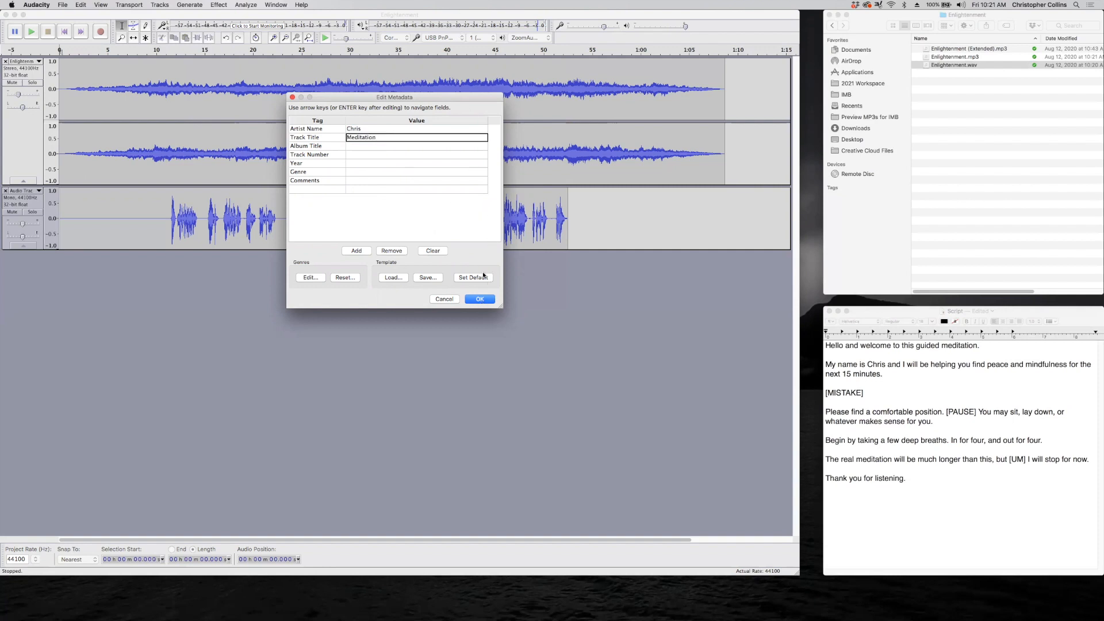
left_click(479, 299)
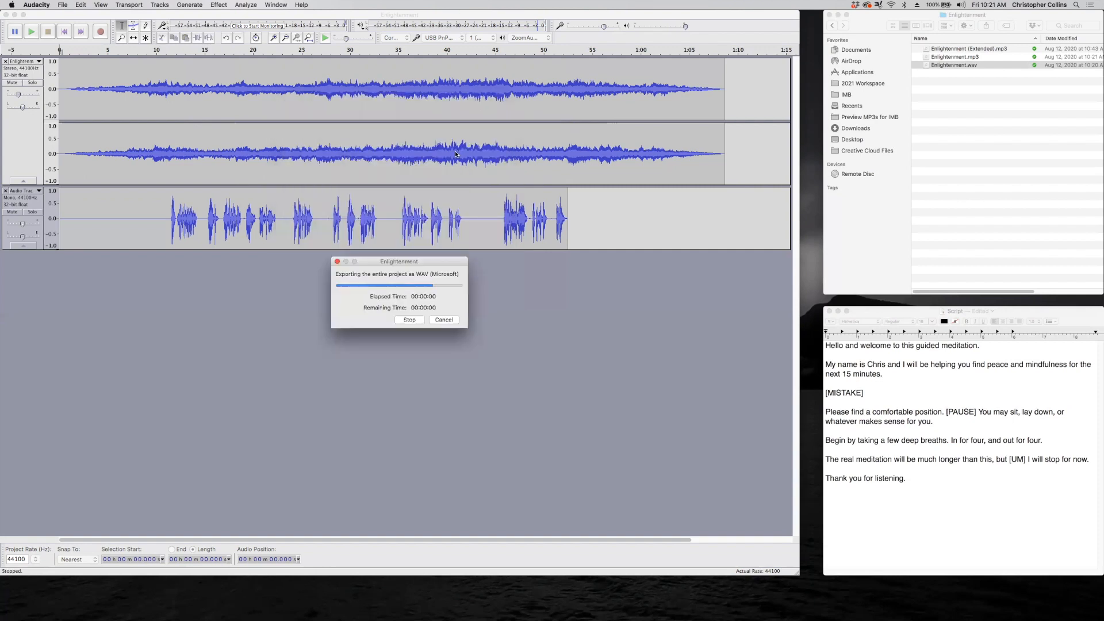